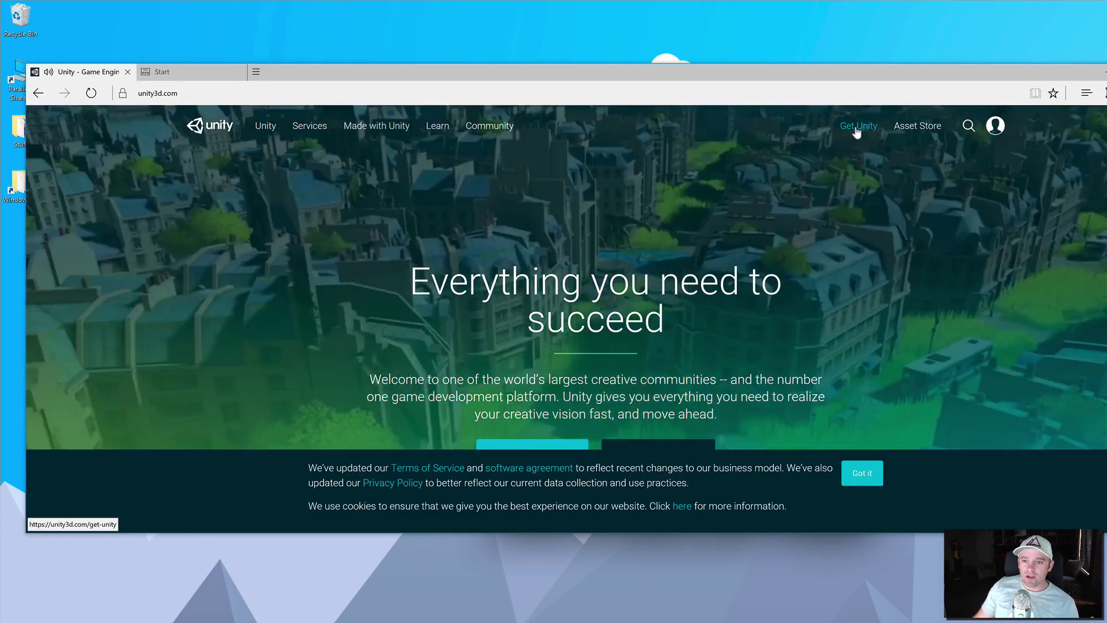
Download the installer for the free Unity Personal plan from the Unity website
{"action": "left_click", "coordinate": [856, 132]}
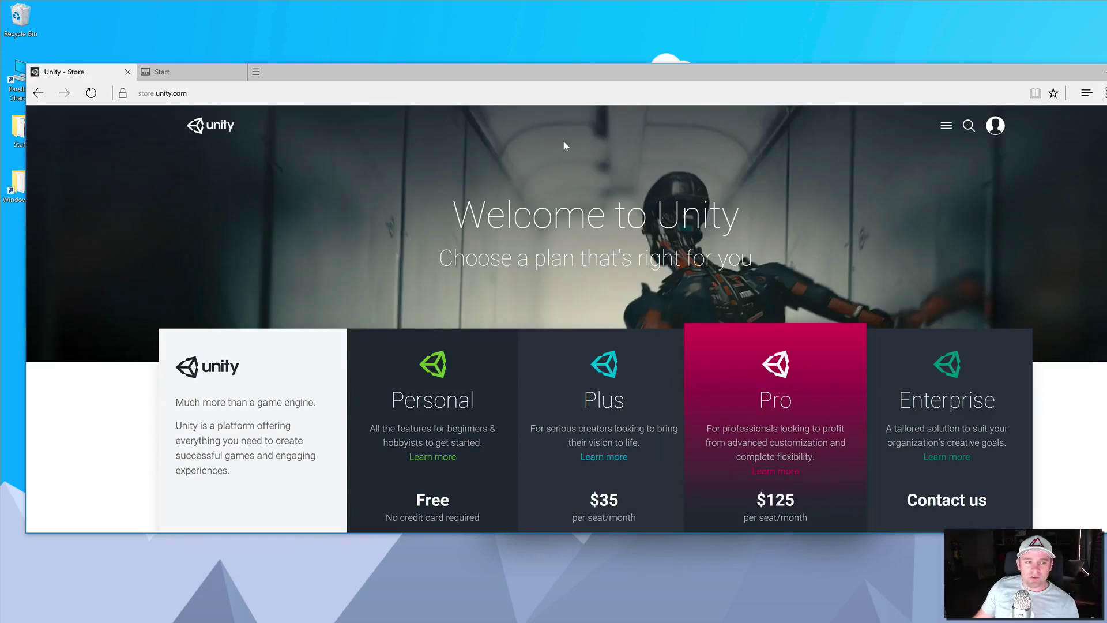
{"action": "scroll", "coordinate": [513, 167], "scroll_direction": "down", "scroll_amount": 3}
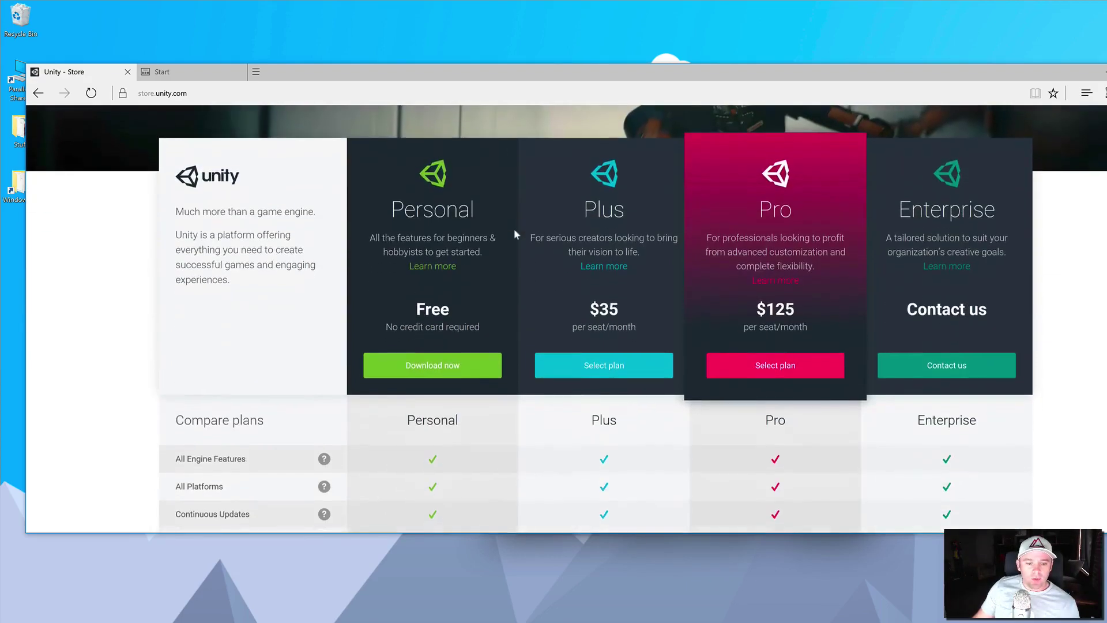
{"action": "left_click", "coordinate": [426, 363]}
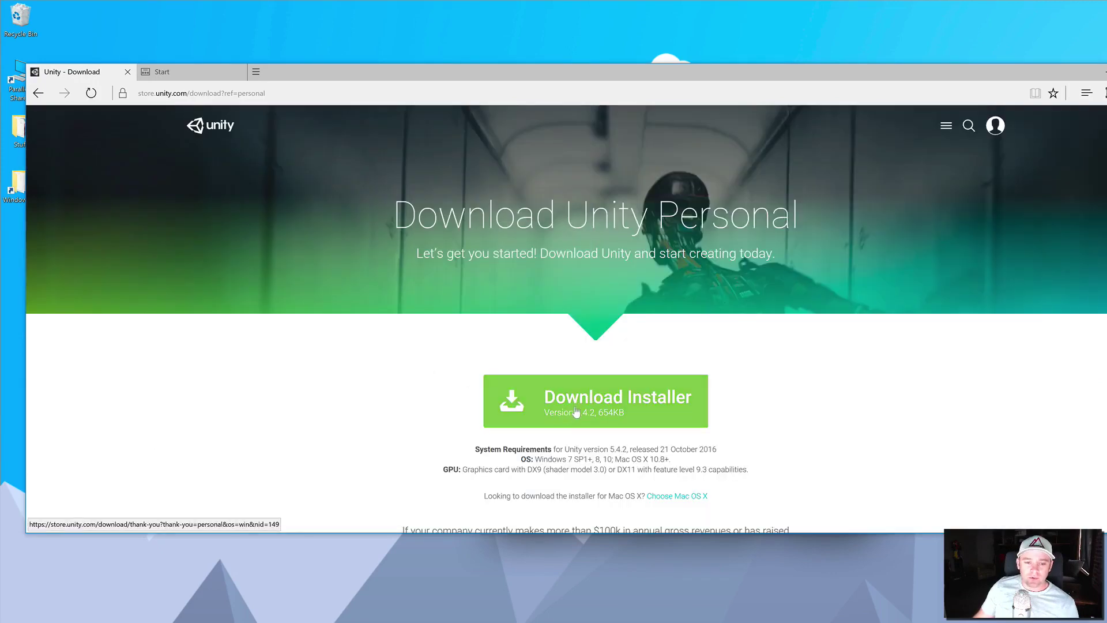
{"action": "left_click", "coordinate": [575, 412]}
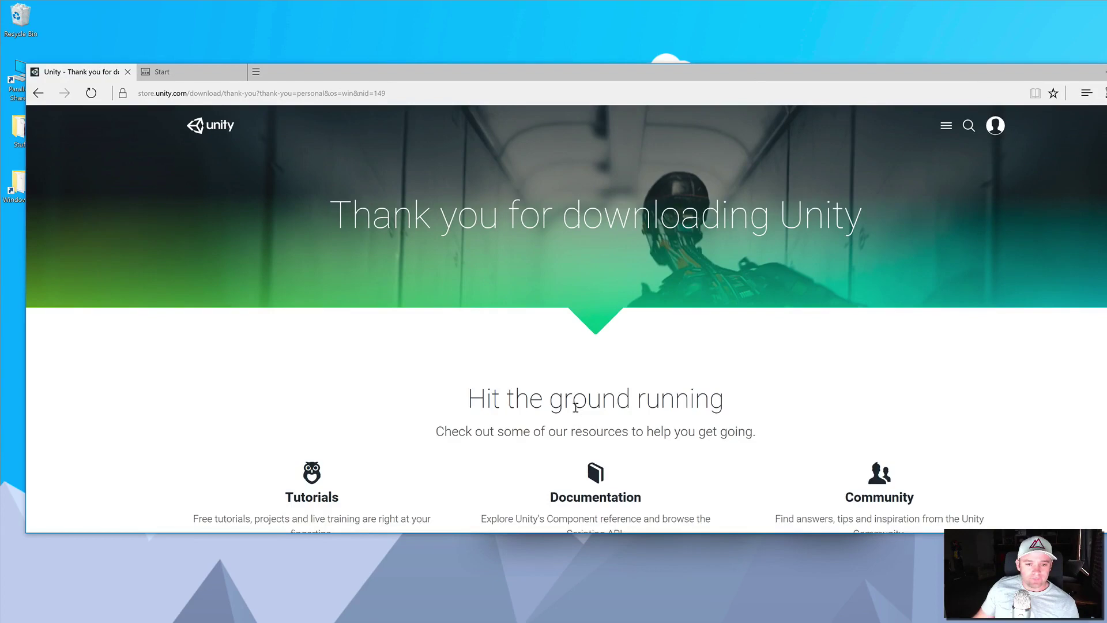
{"action": "left_click", "coordinate": [666, 511]}
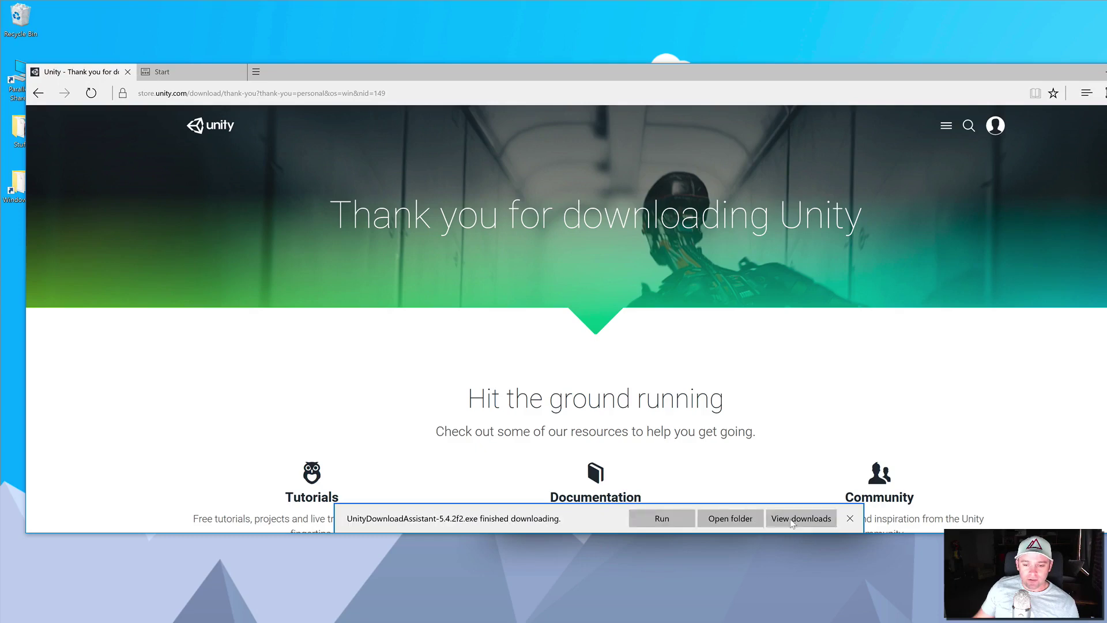
Run the downloaded UnityDownloadAssistant-5.4.2f2.exe, allow it to make changes to the device, and accept the Unity license agreement
{"action": "left_click", "coordinate": [663, 519]}
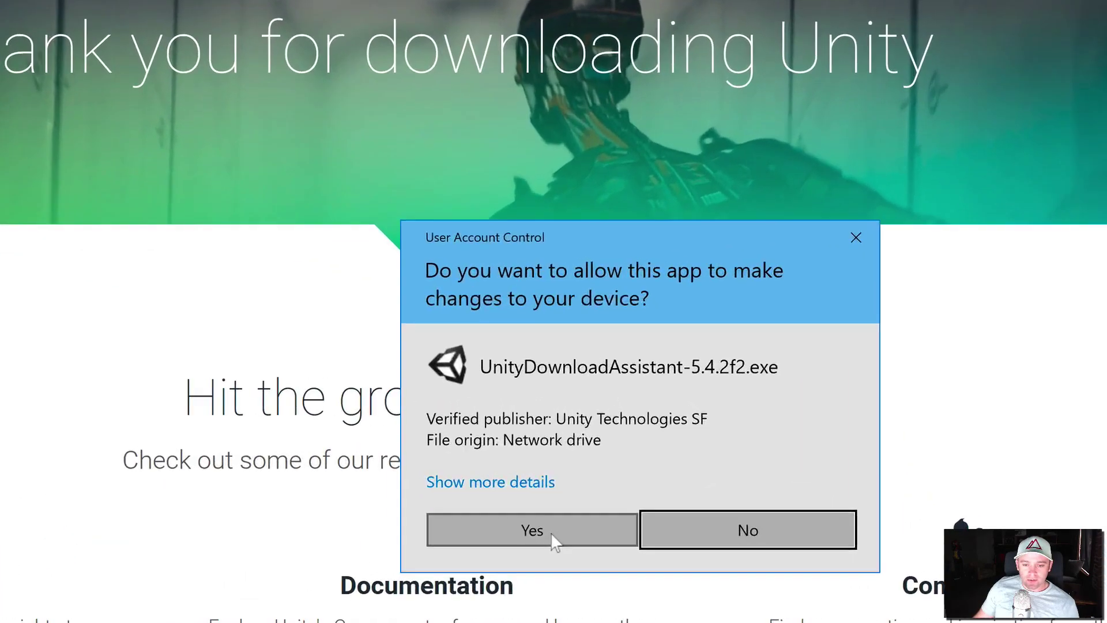
{"action": "left_click", "coordinate": [661, 469]}
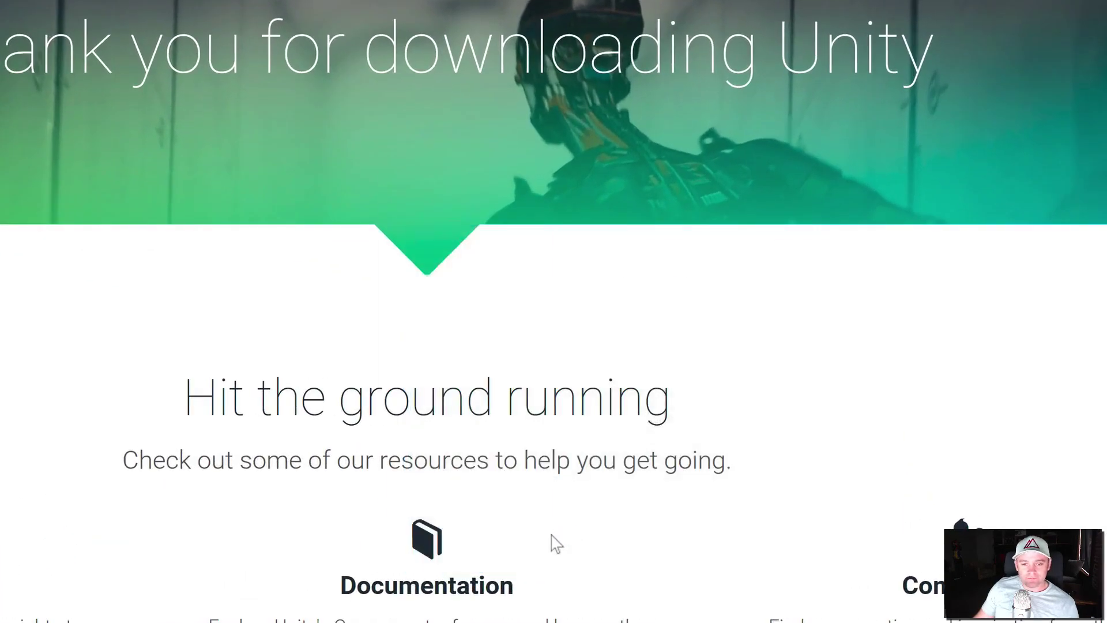
{"action": "left_click", "coordinate": [751, 554]}
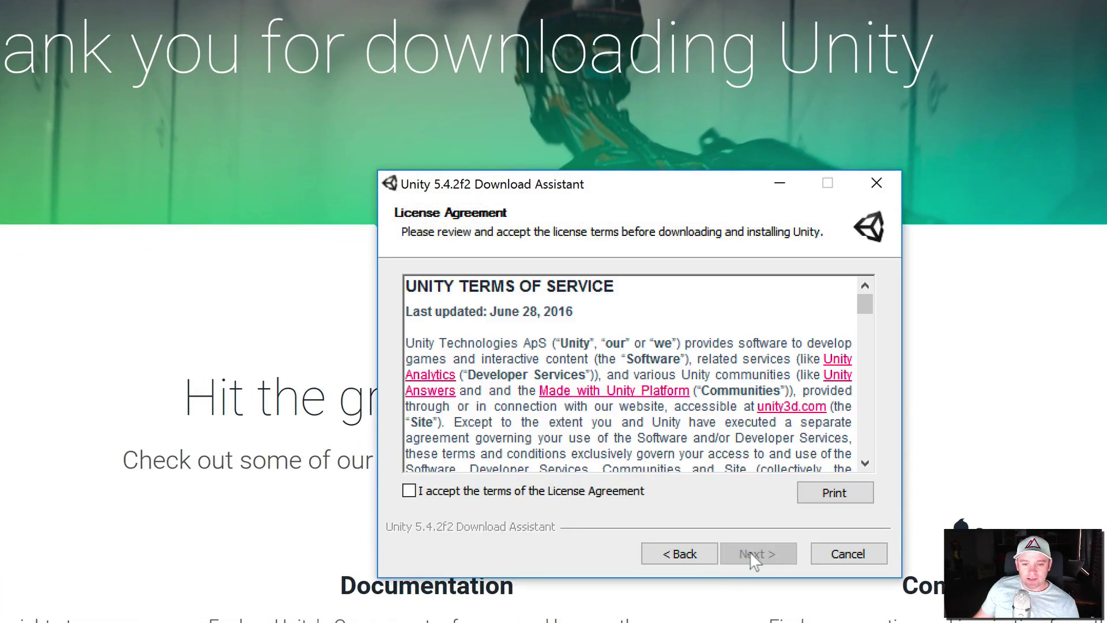
{"action": "left_click", "coordinate": [702, 554]}
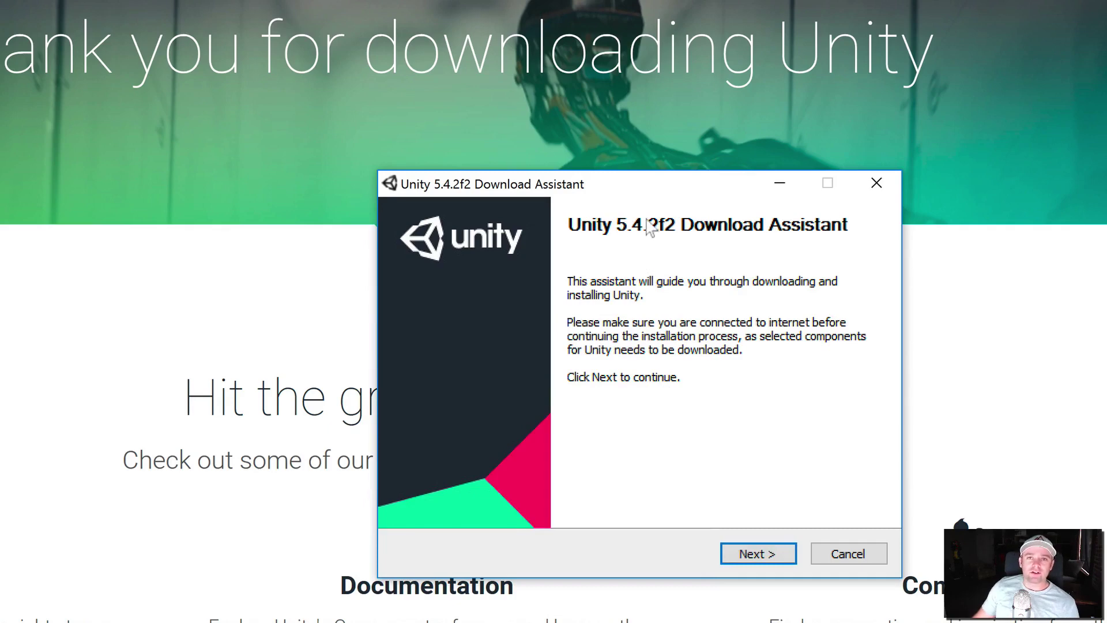
{"action": "left_click", "coordinate": [753, 556]}
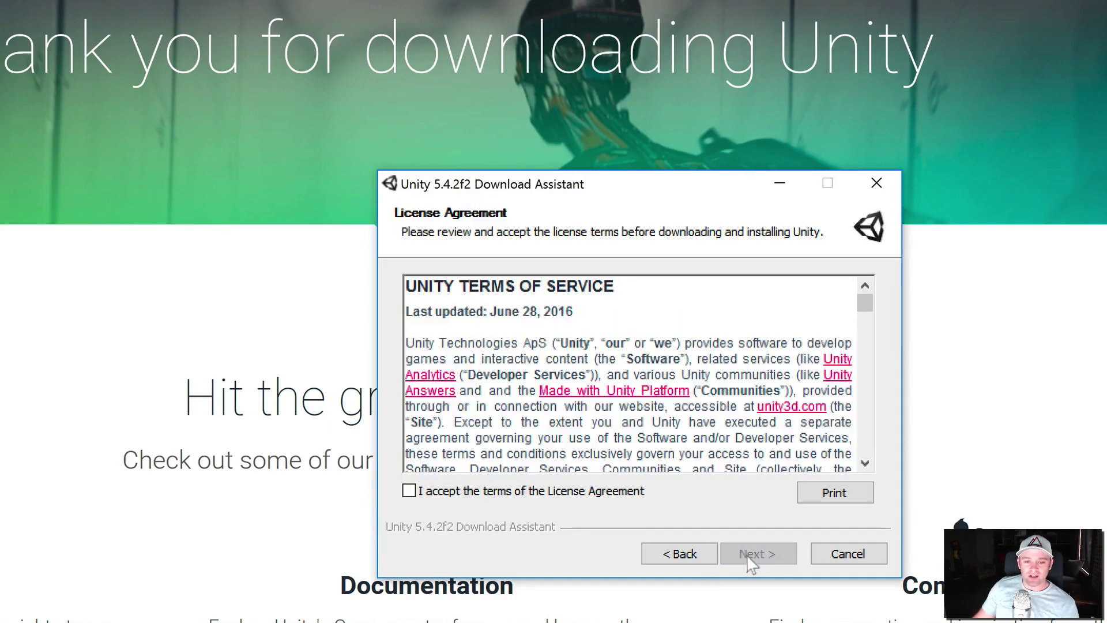
{"action": "left_click", "coordinate": [409, 490]}
{"action": "left_click", "coordinate": [761, 554]}
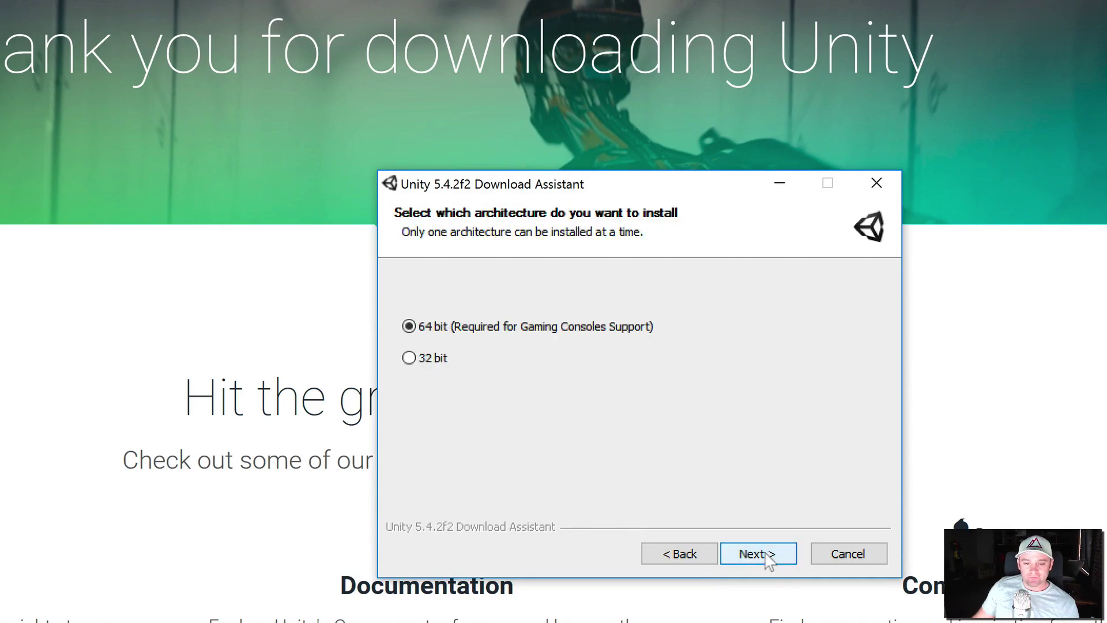
Keep the 64 bit architecture and exclude Standard Assets from the Unity components to install
{"action": "left_click", "coordinate": [771, 556]}
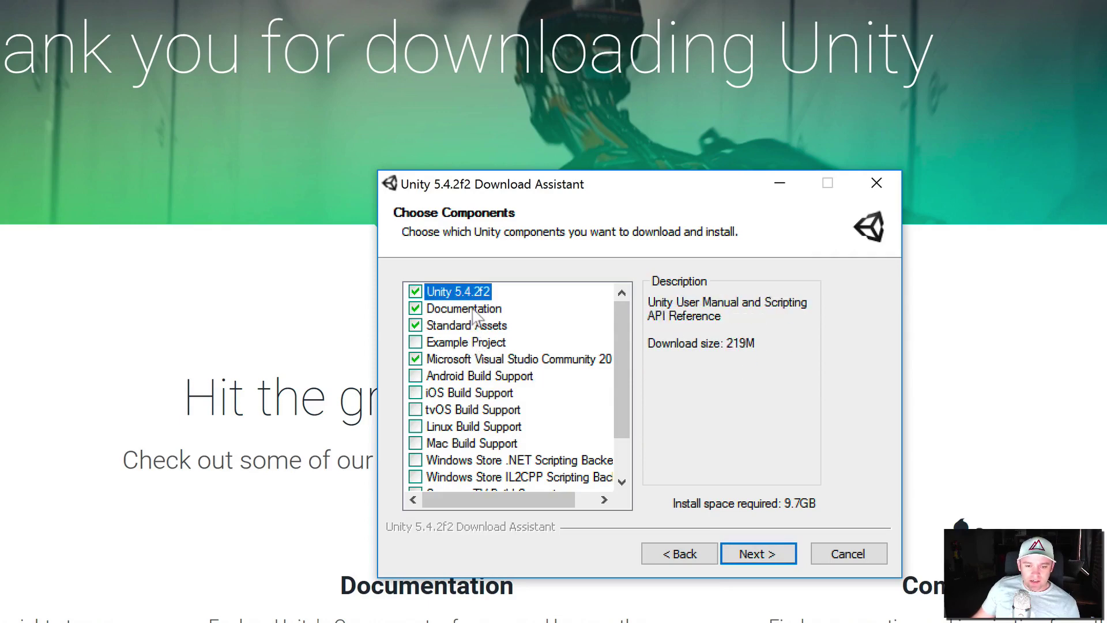
{"action": "scroll", "coordinate": [491, 357], "scroll_direction": "down", "scroll_amount": 1}
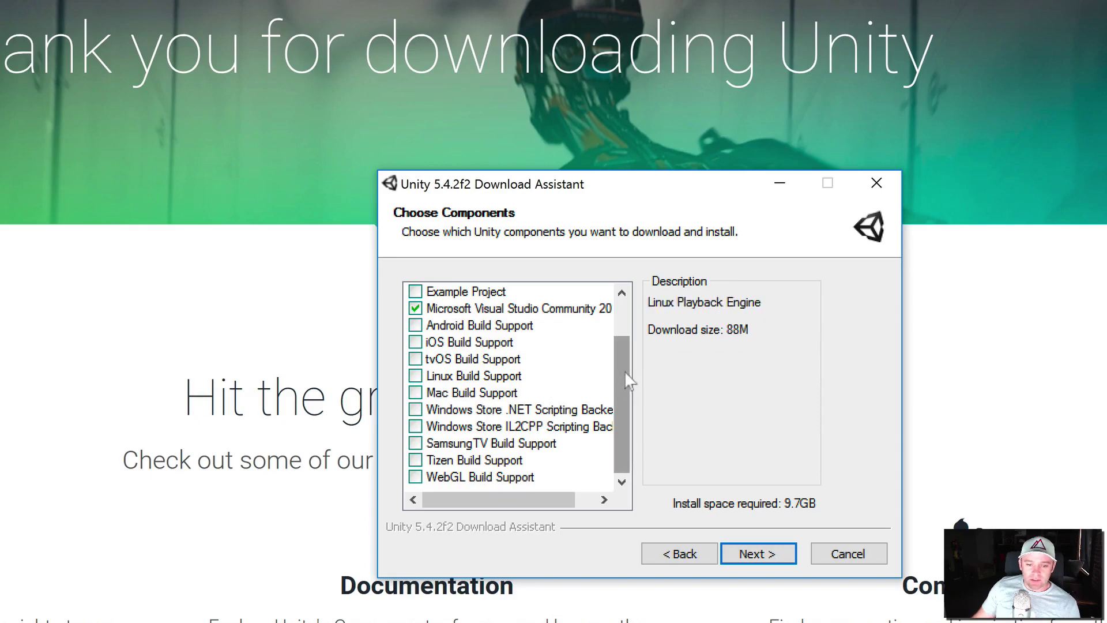
{"action": "scroll", "coordinate": [628, 377], "scroll_direction": "up", "scroll_amount": 1}
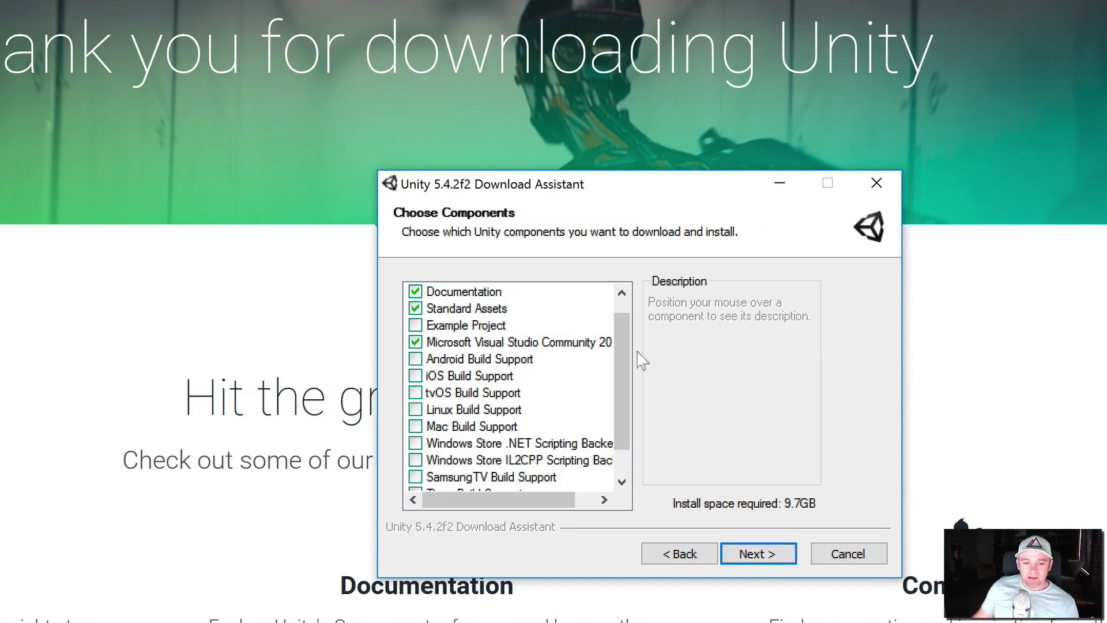
{"action": "left_click_drag", "start_coordinate": [626, 363], "coordinate": [628, 327]}
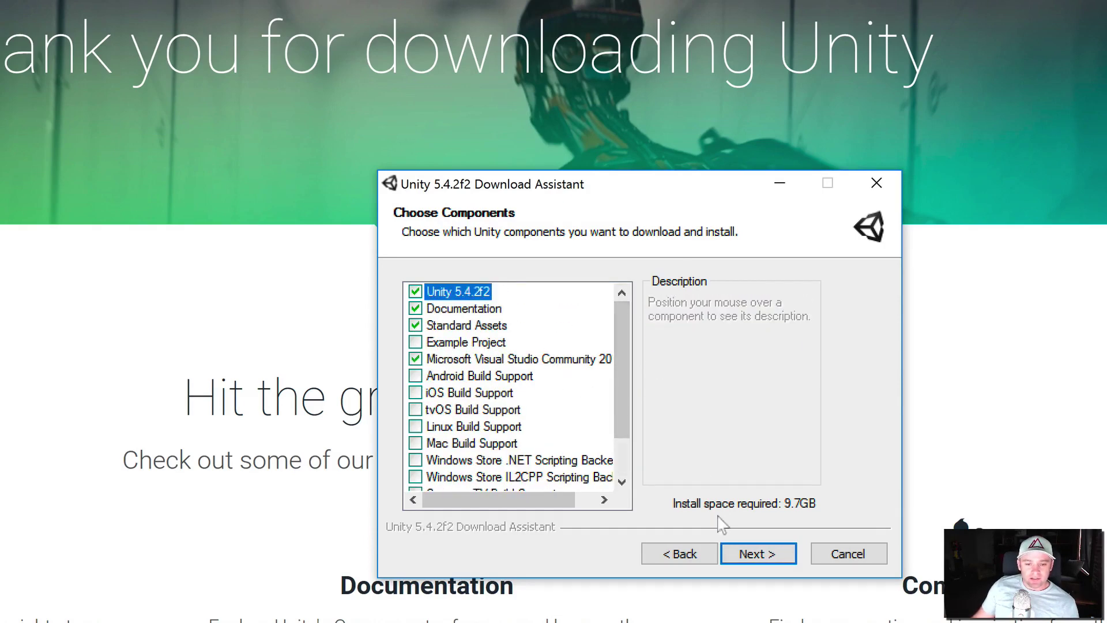
{"action": "left_click", "coordinate": [415, 325]}
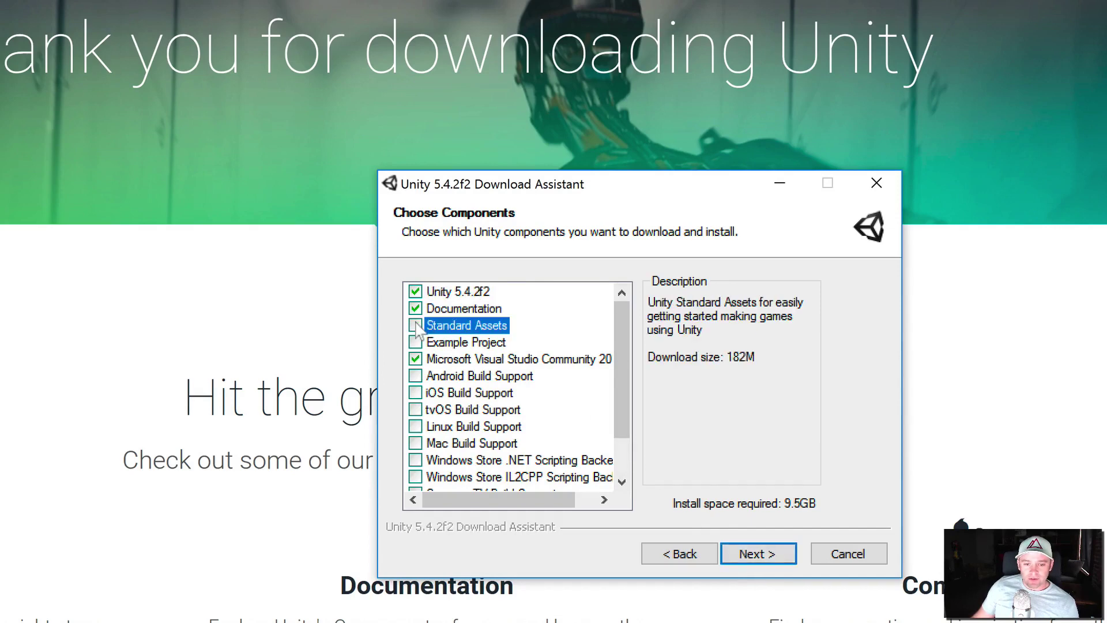
{"action": "left_click", "coordinate": [768, 553]}
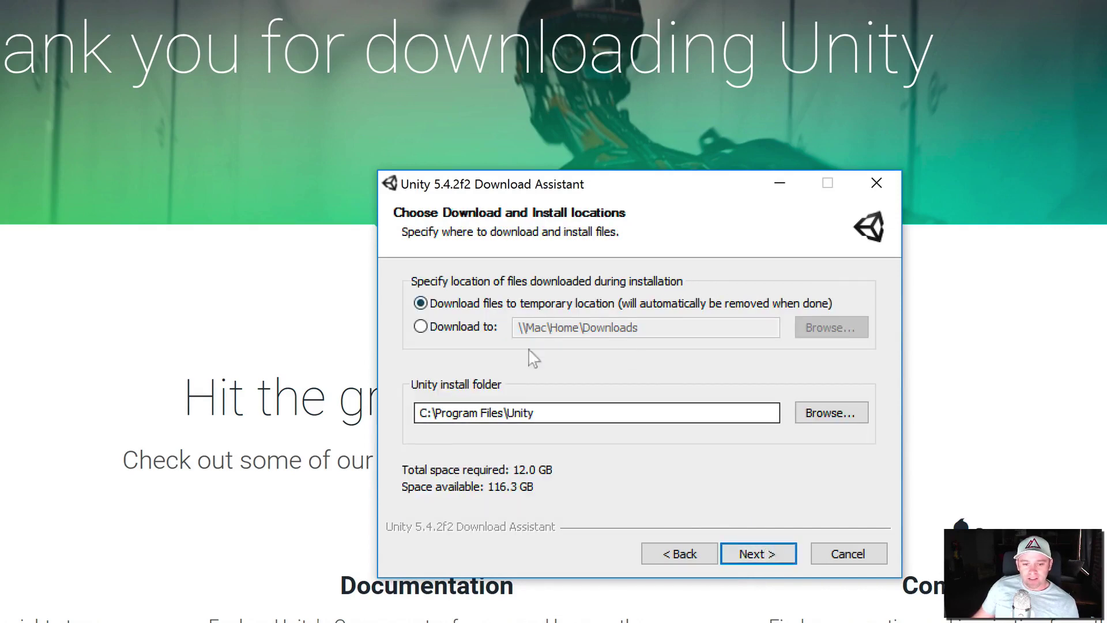
Install Unity into C:\Program Files\Unity, accepting the Visual Studio license terms, and finish the setup with Unity launching
{"action": "left_click", "coordinate": [762, 553]}
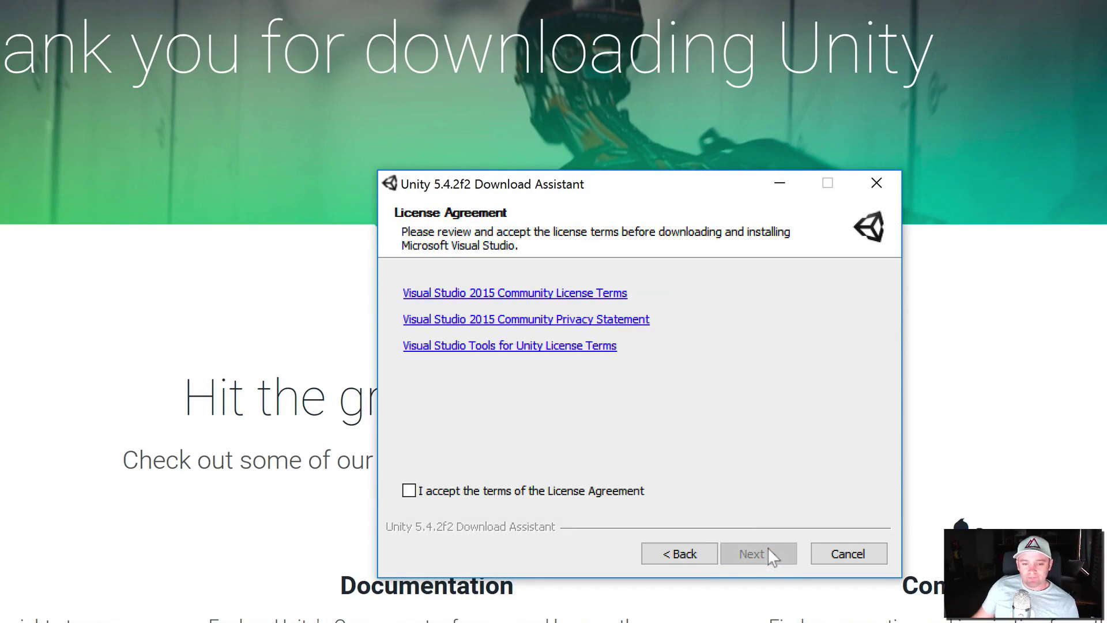
{"action": "left_click", "coordinate": [522, 491]}
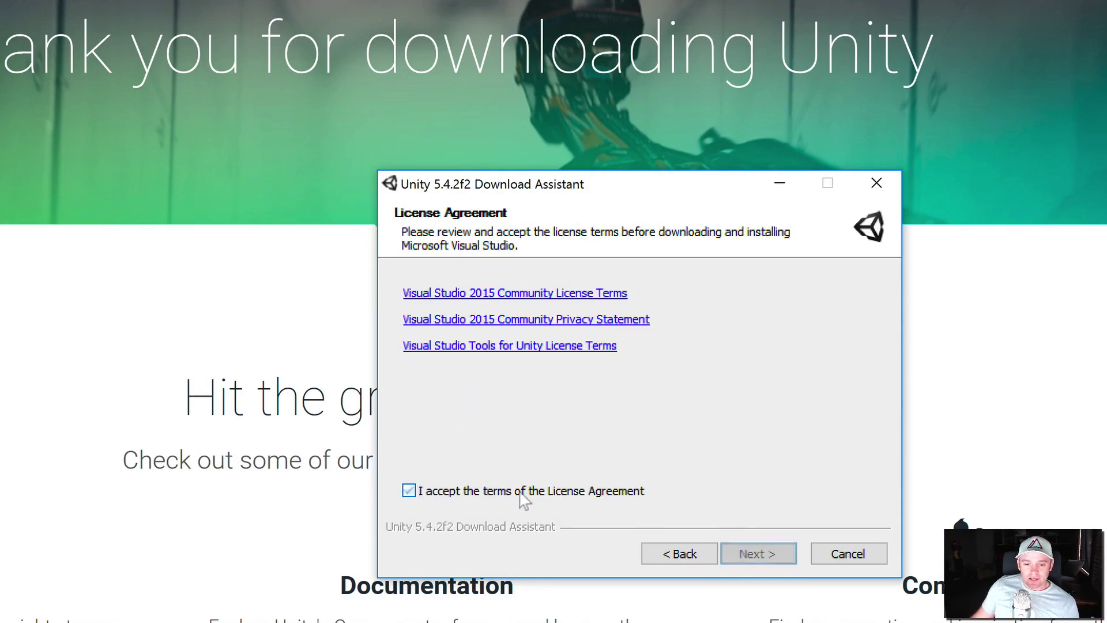
{"action": "left_click", "coordinate": [756, 552]}
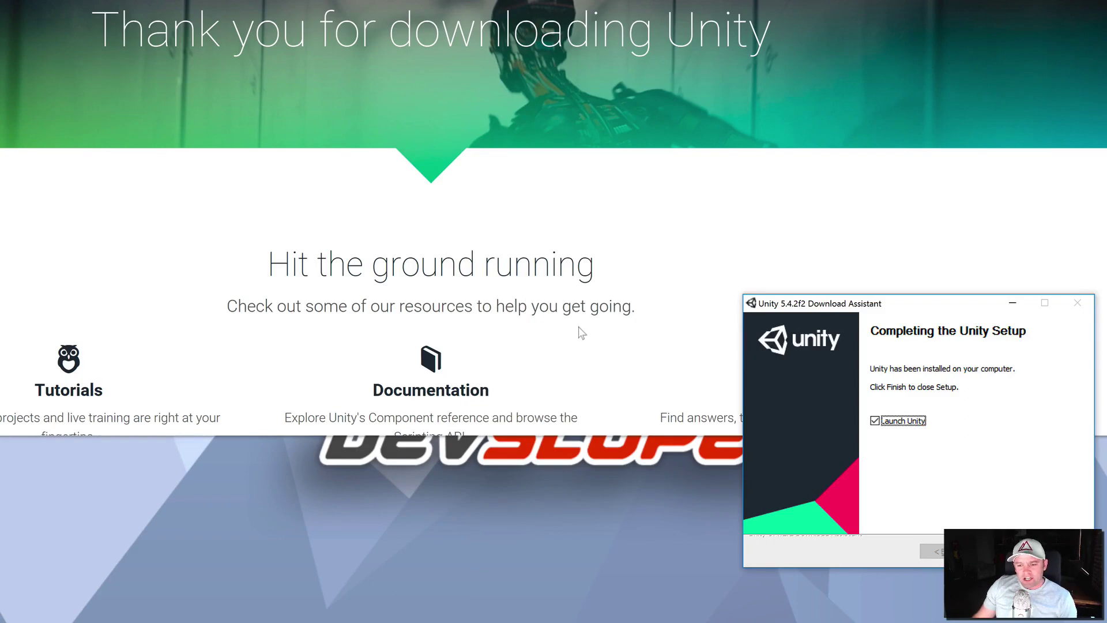
{"action": "left_click_drag", "start_coordinate": [869, 303], "coordinate": [658, 108]}
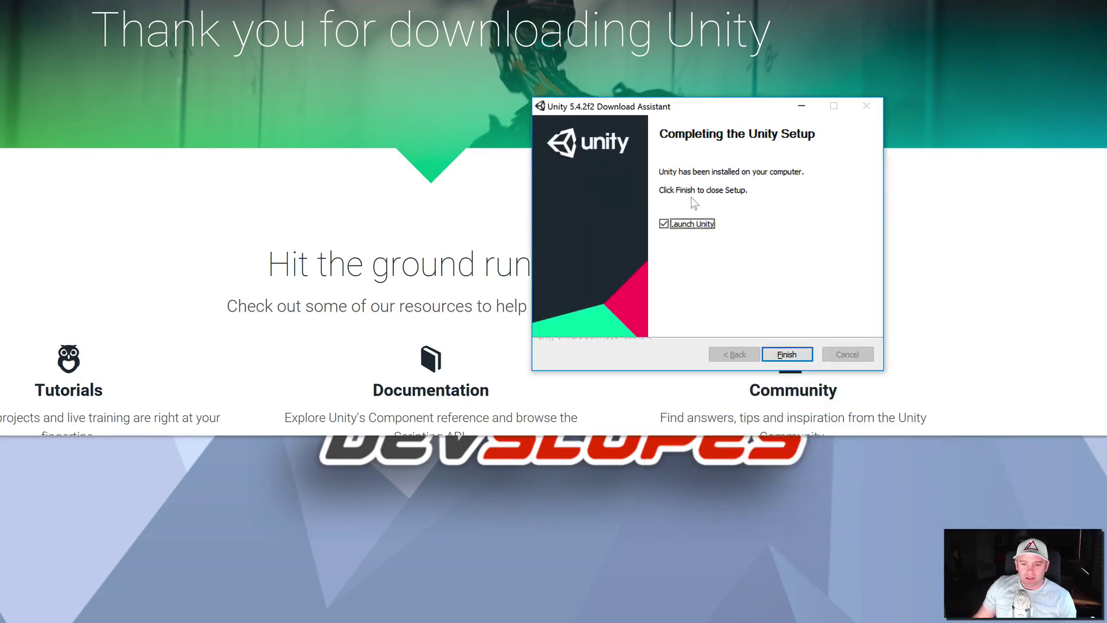
{"action": "left_click", "coordinate": [786, 354]}
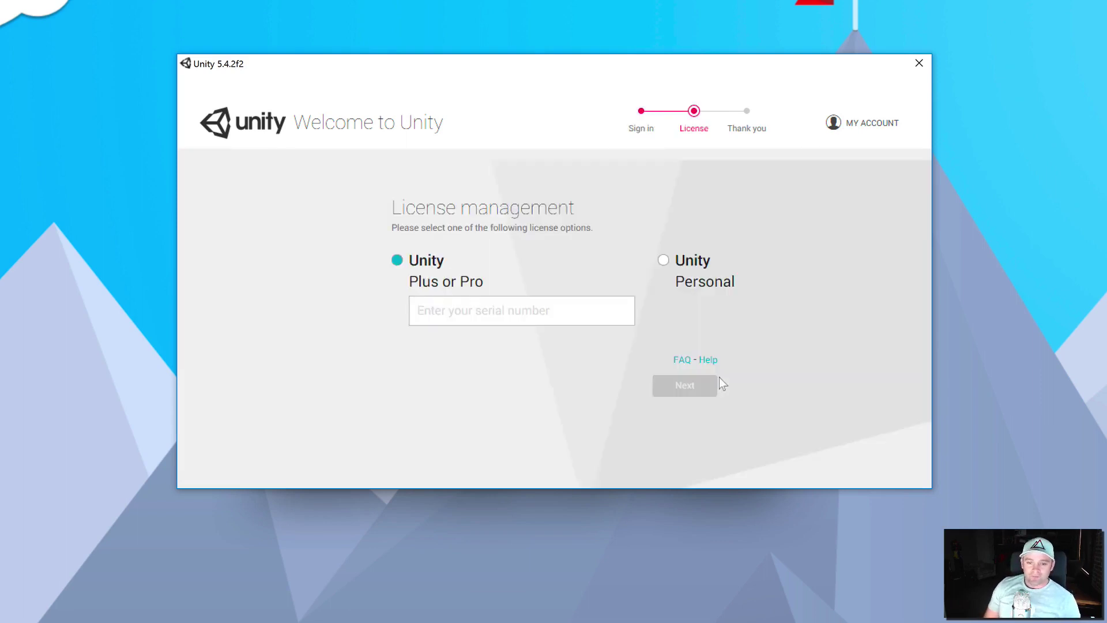
Activate the Unity Personal license, declaring that the organization earned less than $100,000 in the previous fiscal year
{"action": "left_click", "coordinate": [663, 260]}
{"action": "left_click", "coordinate": [685, 384]}
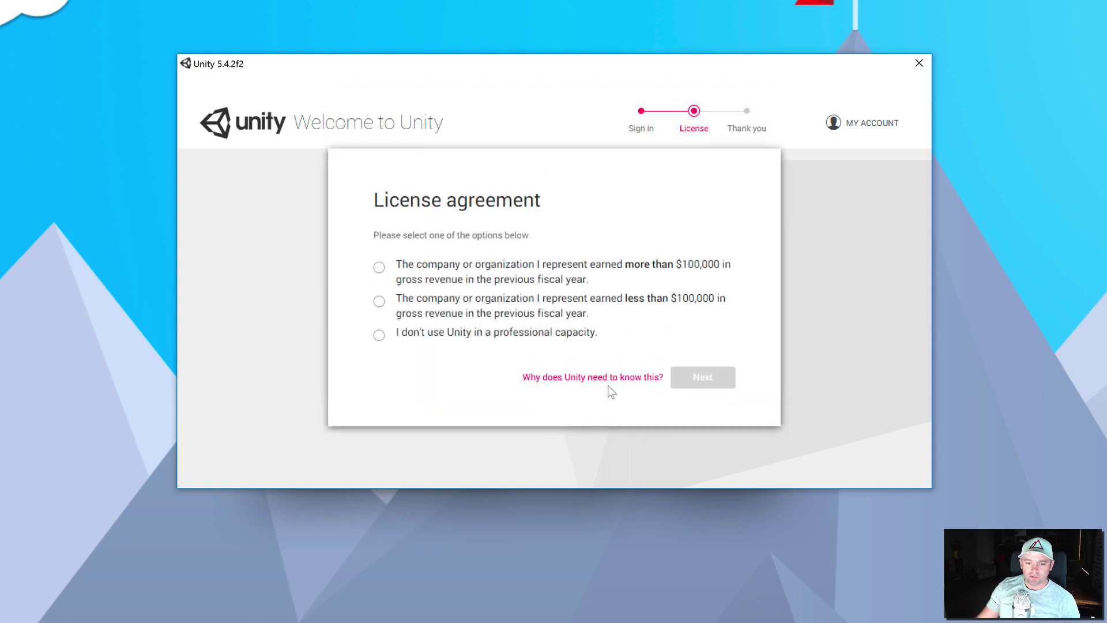
{"action": "left_click", "coordinate": [380, 305]}
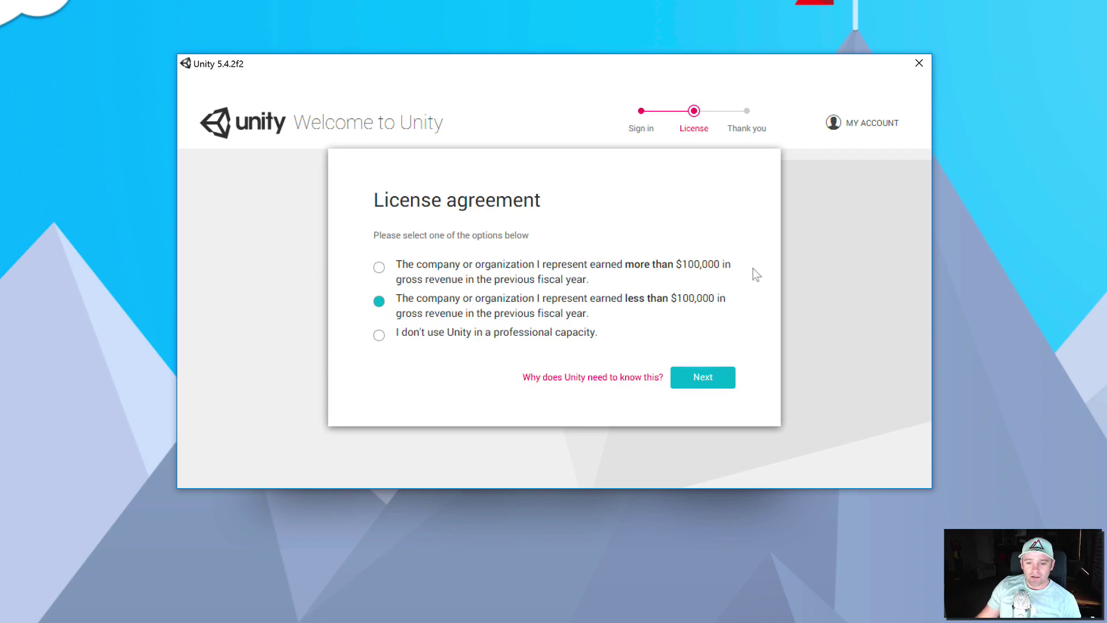
{"action": "left_click", "coordinate": [703, 378]}
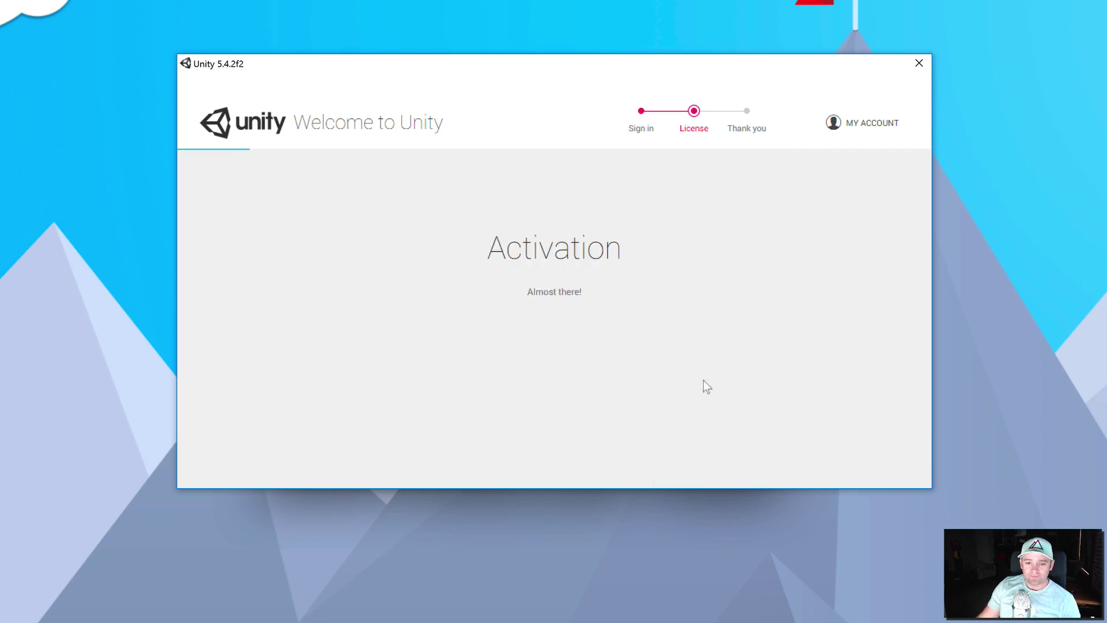
{"action": "left_click", "coordinate": [561, 345]}
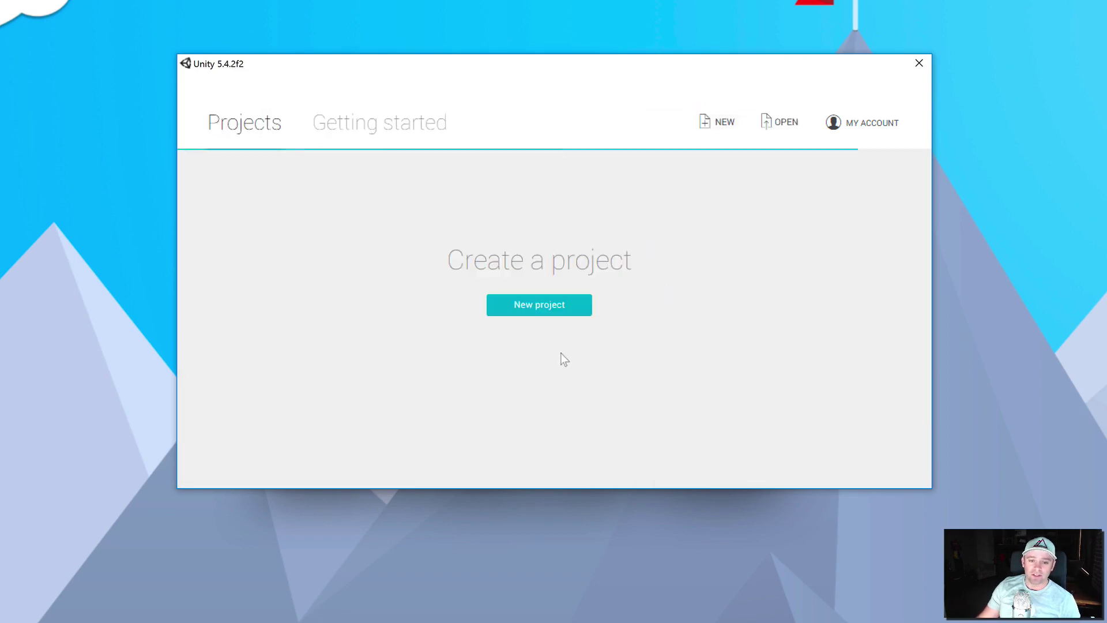
Set up a new 3D project named DeleteMe and try to create it in \\Mac\Home\Documents
{"action": "left_click", "coordinate": [548, 307]}
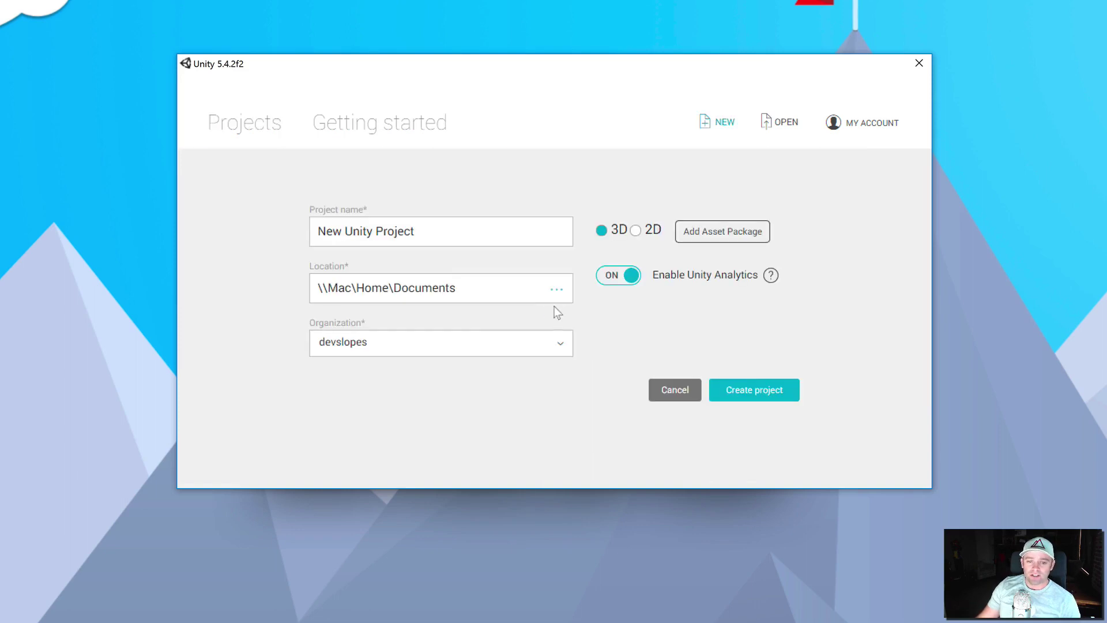
{"action": "triple_click", "coordinate": [455, 233]}
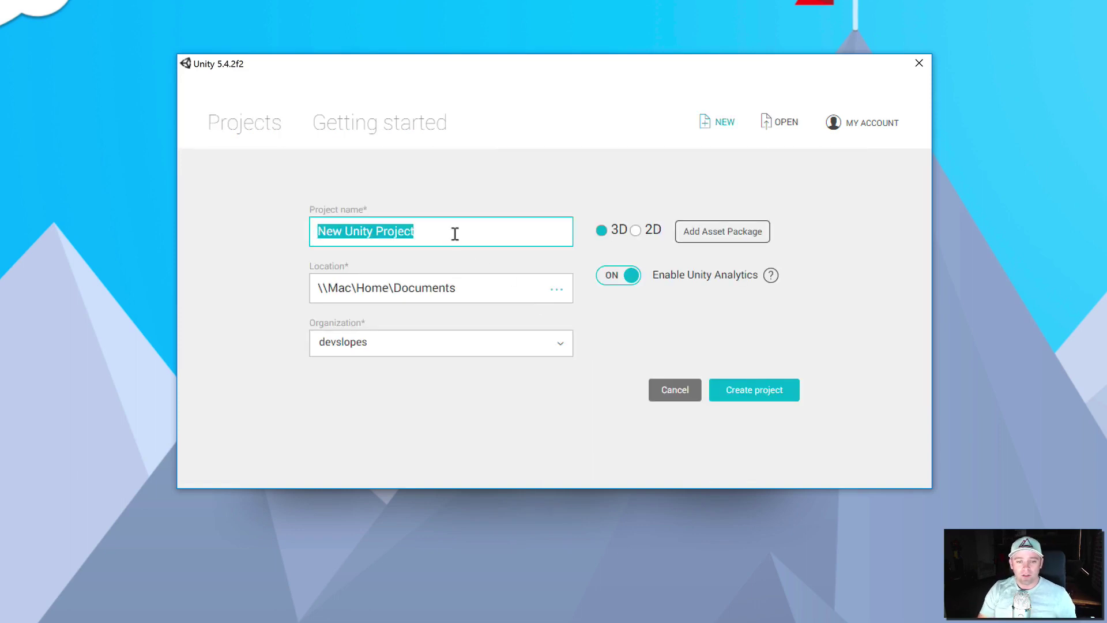
{"action": "type", "text": "JUnk"}
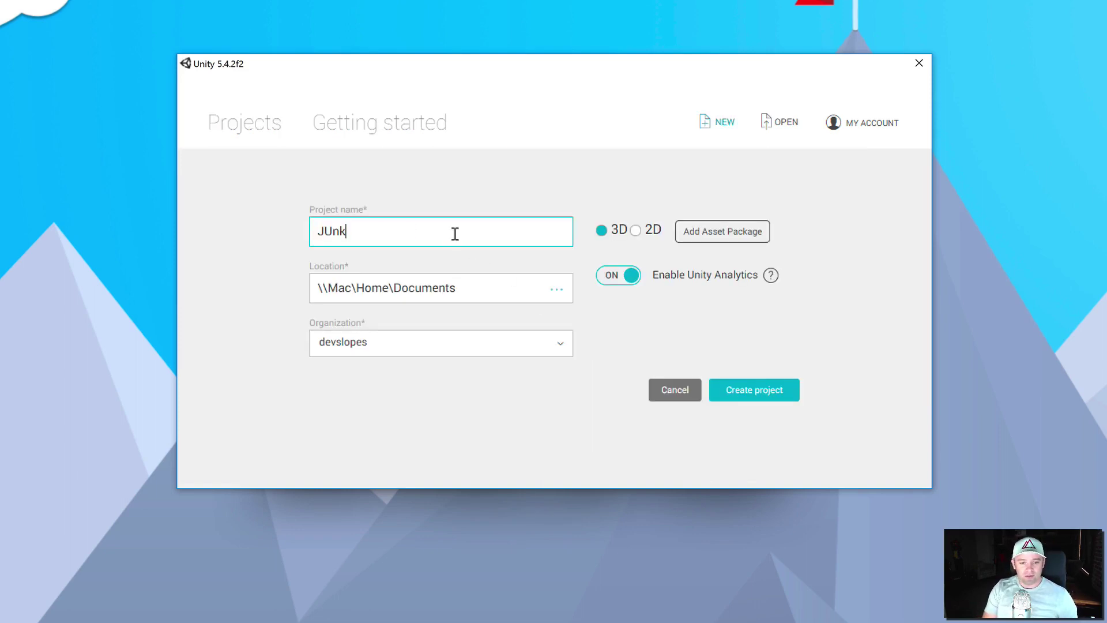
{"action": "key", "text": "BackSpace"}
{"action": "type", "text": "DeleteMe"}
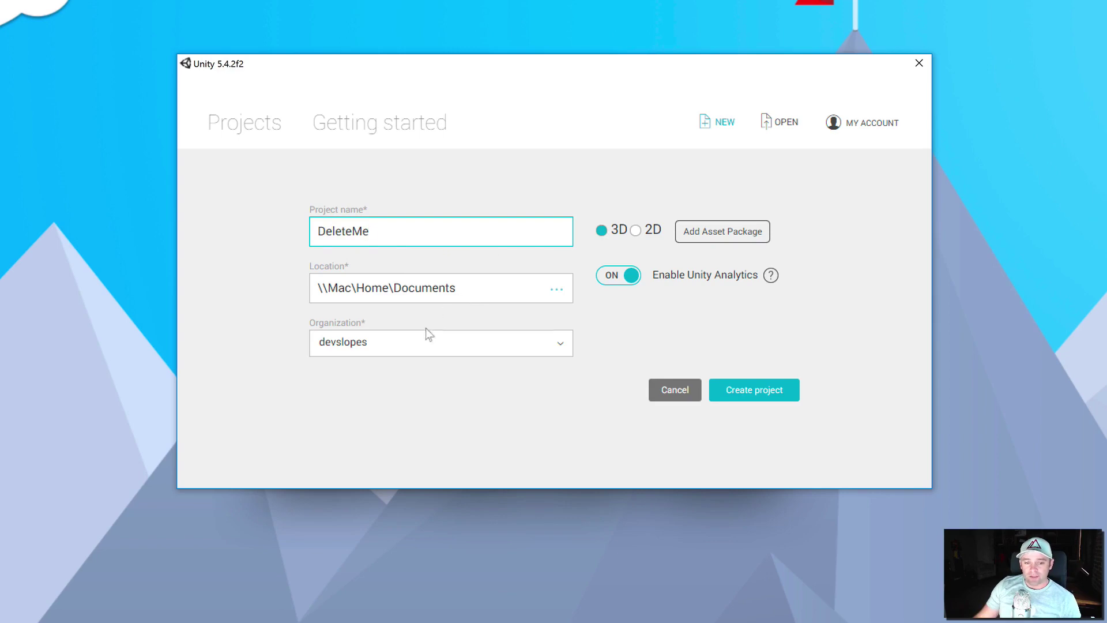
{"action": "left_click", "coordinate": [751, 391]}
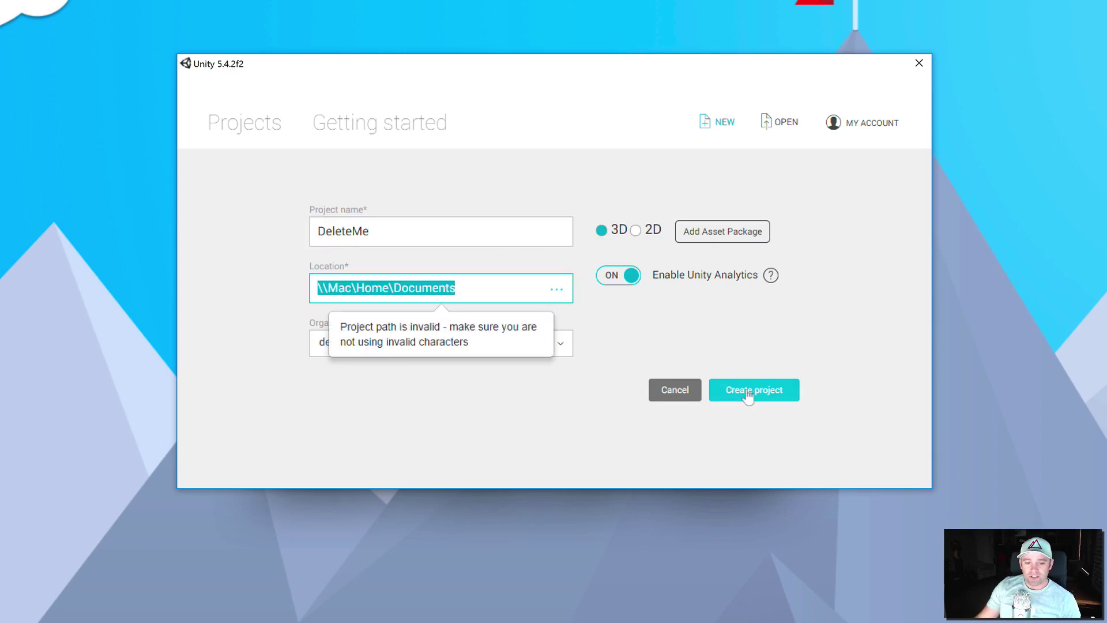
Choose the Documents folder as the project location and try again to create the project
{"action": "left_click", "coordinate": [557, 289]}
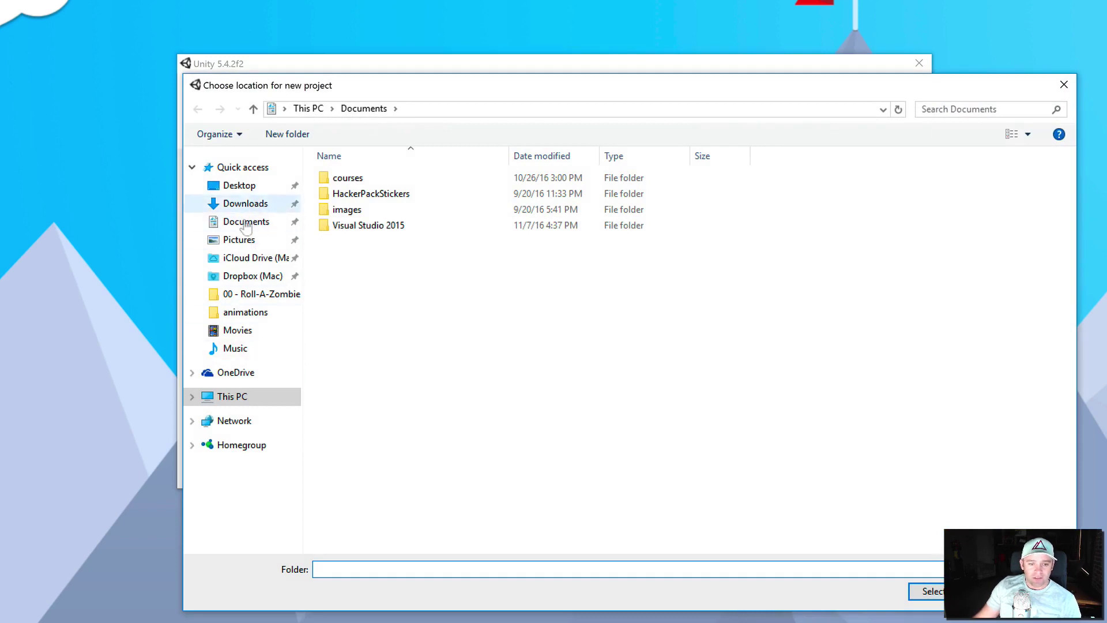
{"action": "left_click", "coordinate": [246, 225]}
{"action": "left_click", "coordinate": [927, 591]}
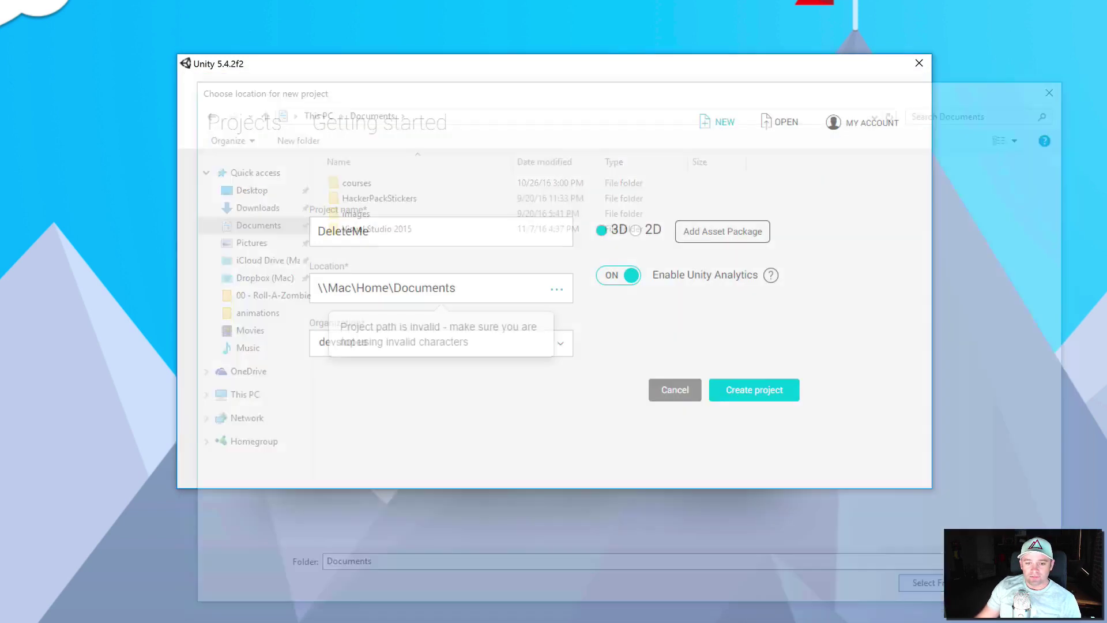
{"action": "left_click", "coordinate": [766, 396]}
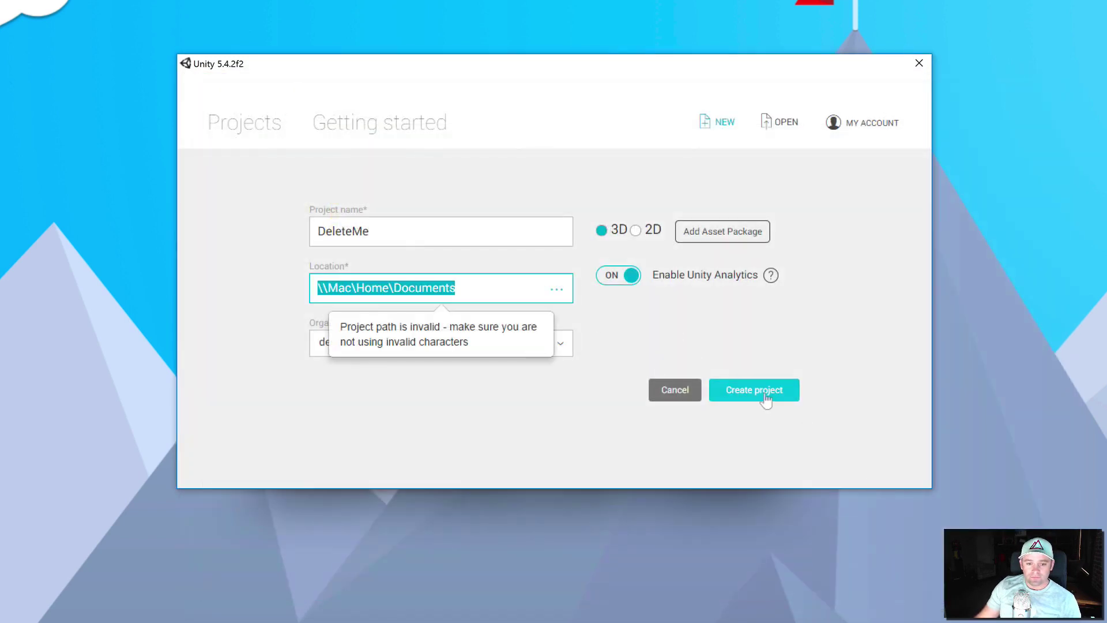
Choose the Desktop as the project location and try again to create the project
{"action": "left_click", "coordinate": [557, 293]}
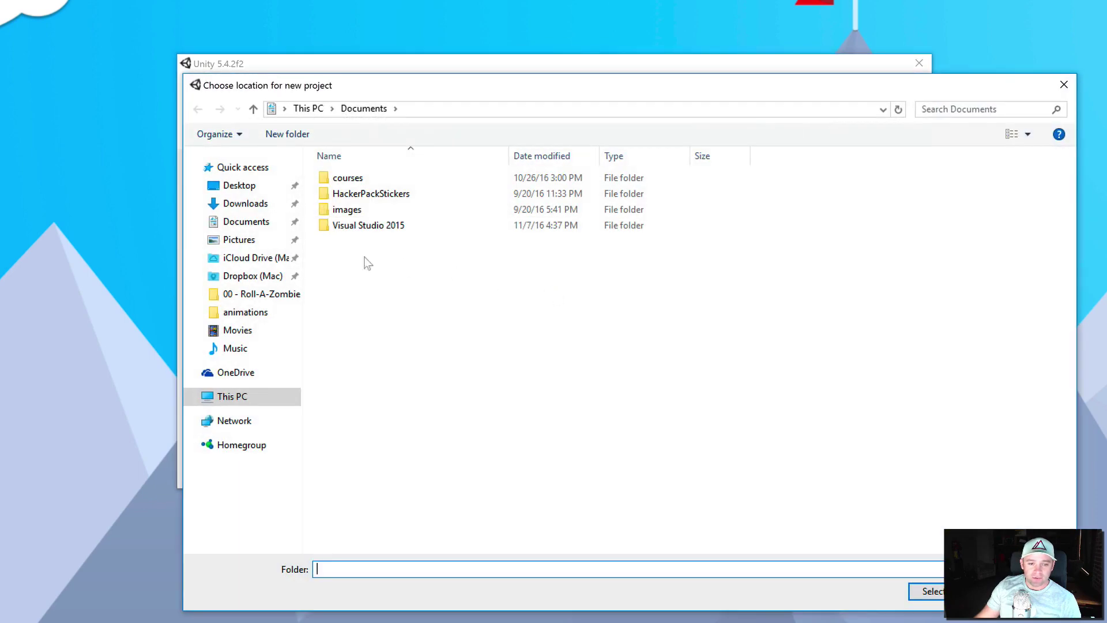
{"action": "left_click", "coordinate": [236, 186]}
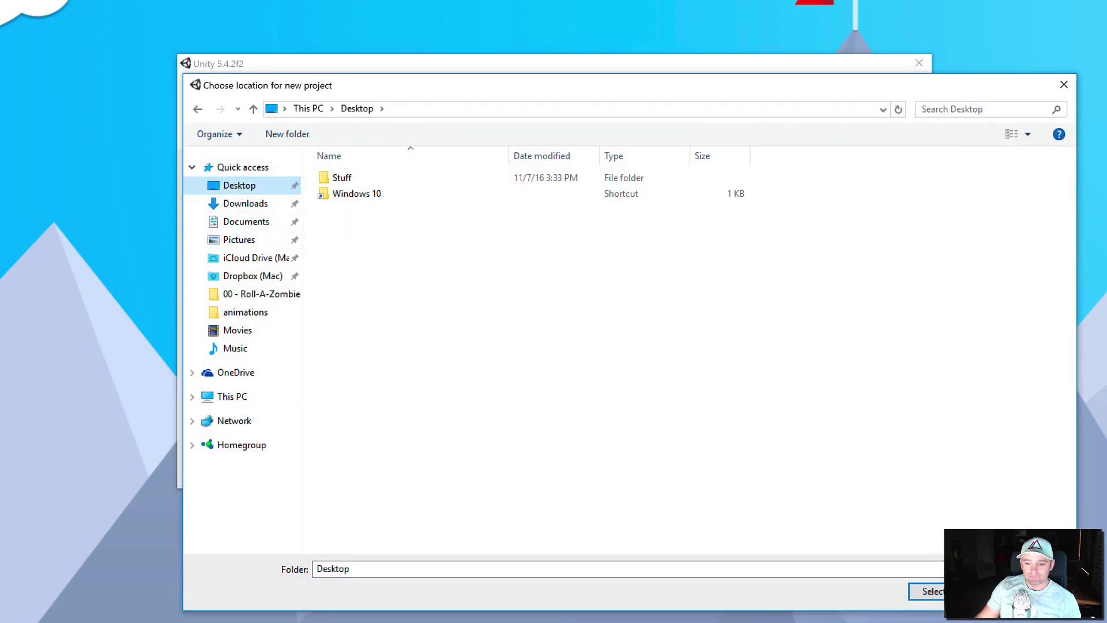
{"action": "left_click", "coordinate": [929, 591]}
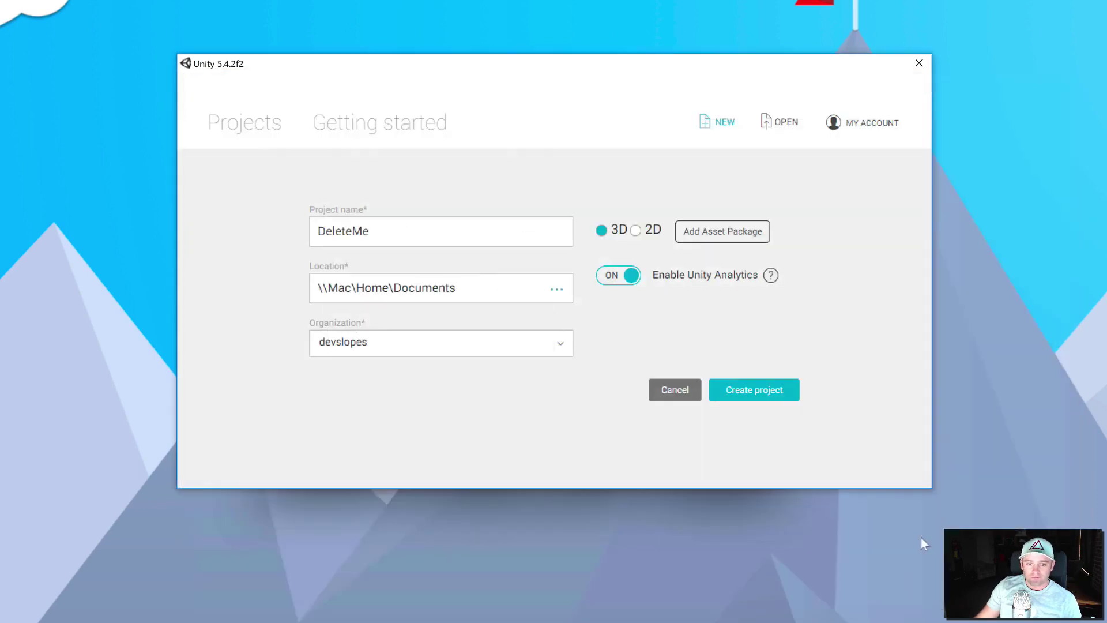
{"action": "left_click", "coordinate": [466, 288]}
{"action": "left_click", "coordinate": [752, 397]}
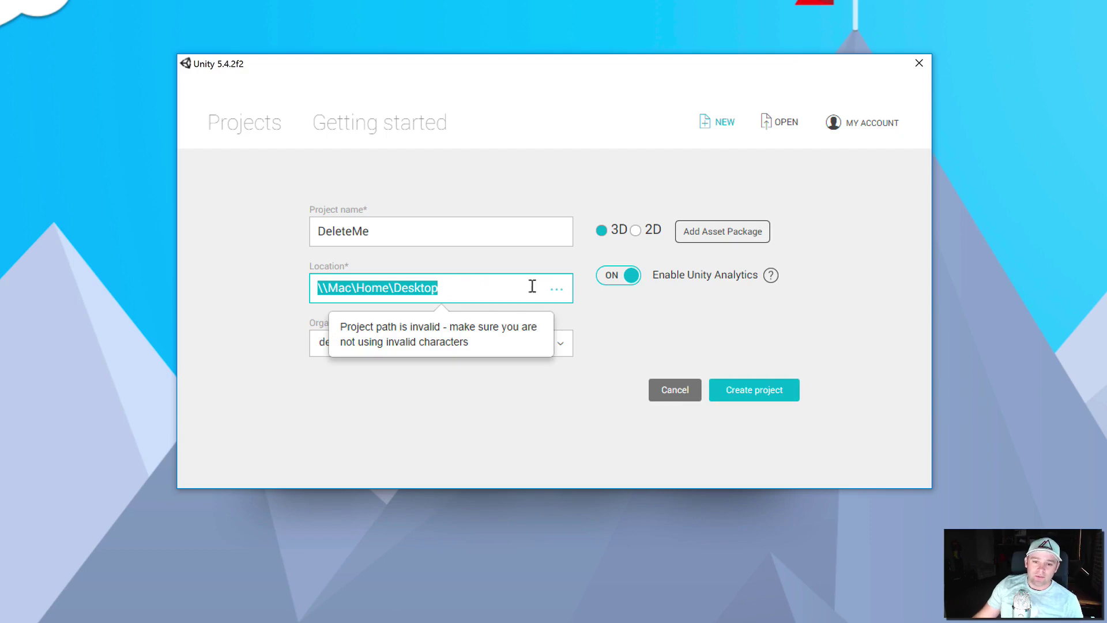
Set the project location to the root of Local Disk (C:) and create the DeleteMe project
{"action": "left_click", "coordinate": [556, 290]}
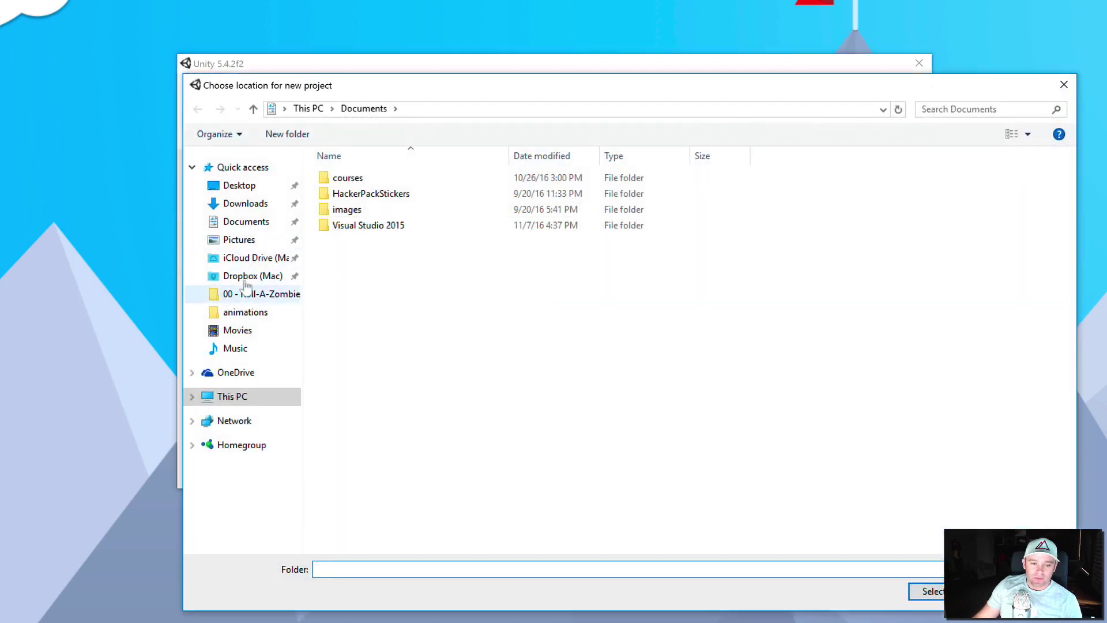
{"action": "left_click", "coordinate": [193, 396]}
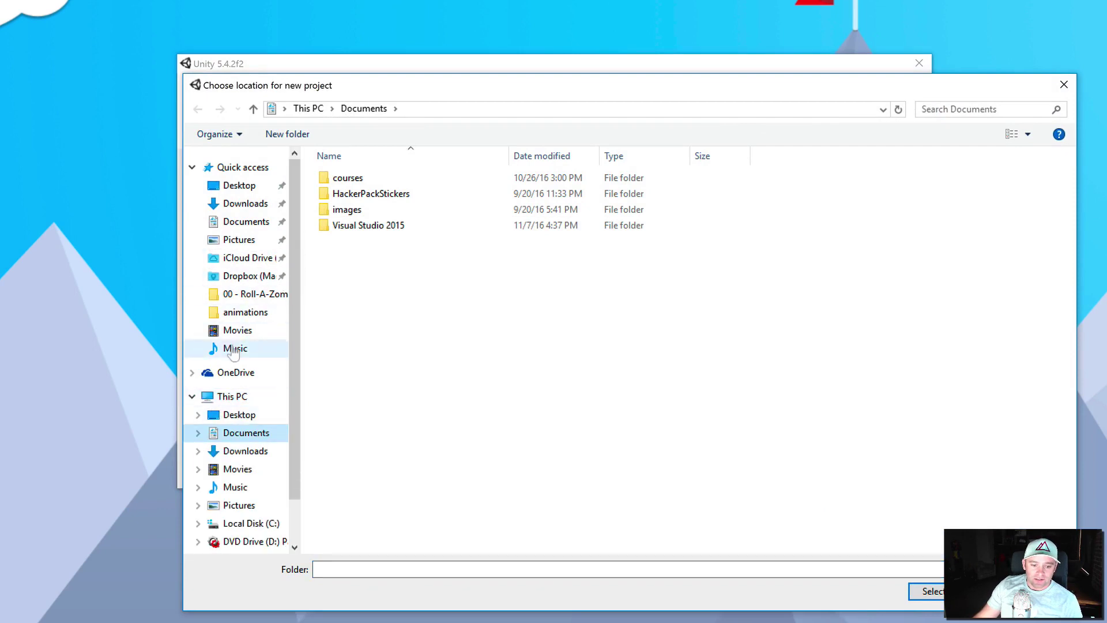
{"action": "scroll", "coordinate": [231, 369], "scroll_direction": "down", "scroll_amount": 1}
{"action": "left_click", "coordinate": [252, 493]}
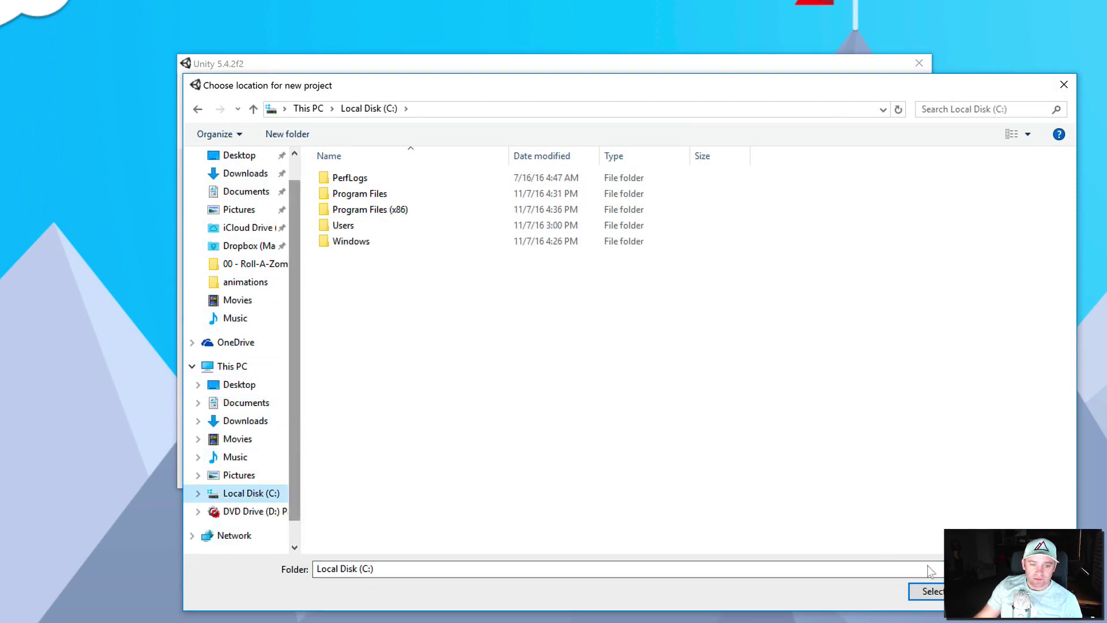
{"action": "left_click", "coordinate": [298, 109]}
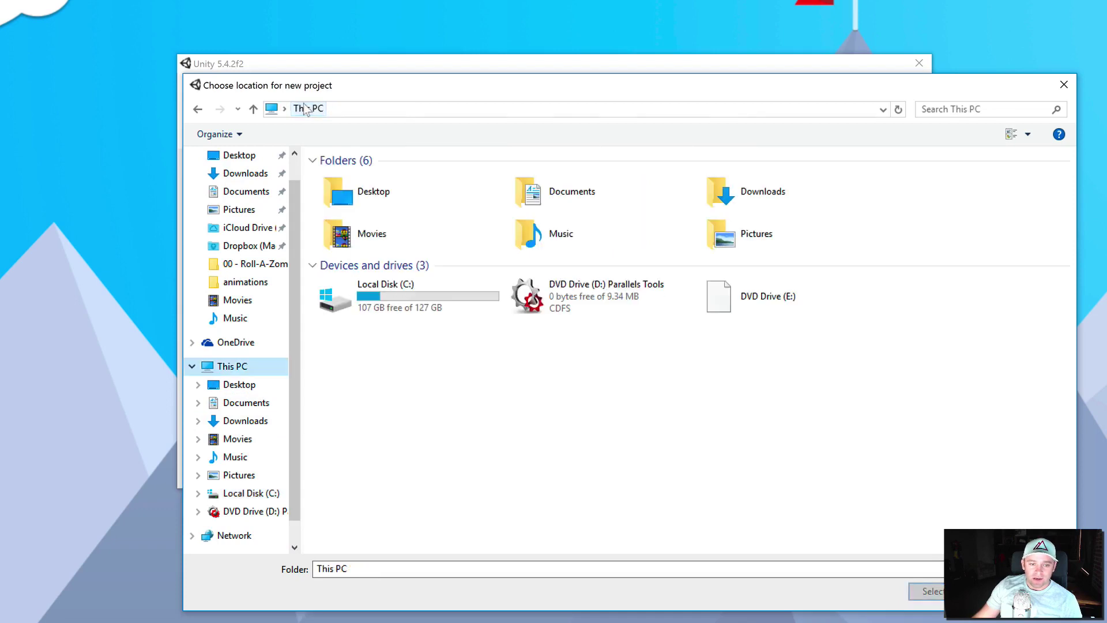
{"action": "left_click", "coordinate": [251, 493]}
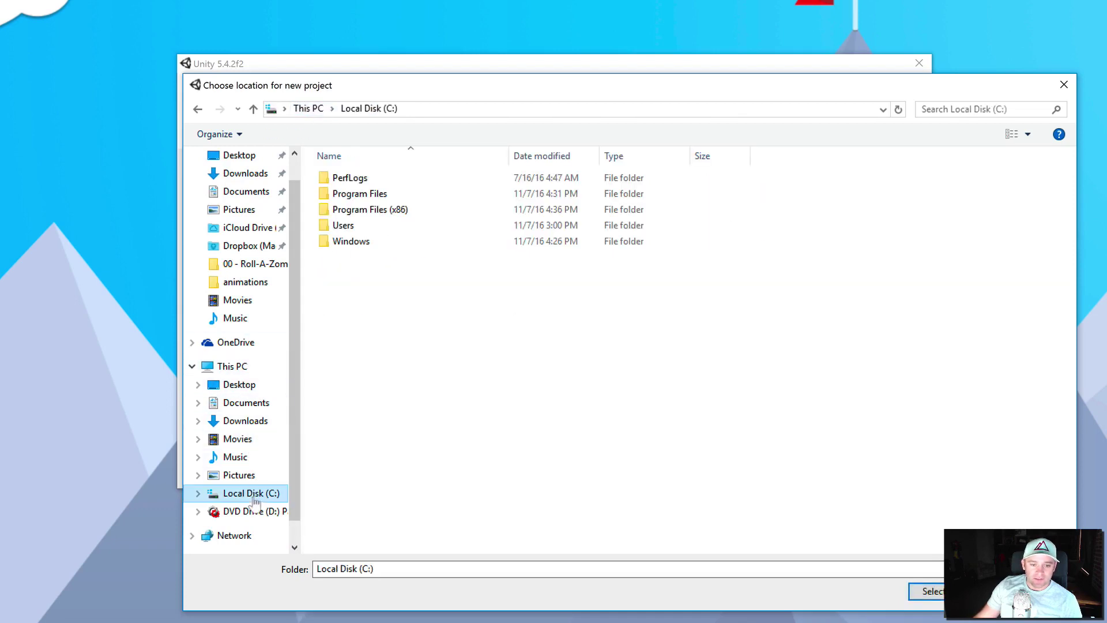
{"action": "left_click", "coordinate": [471, 110]}
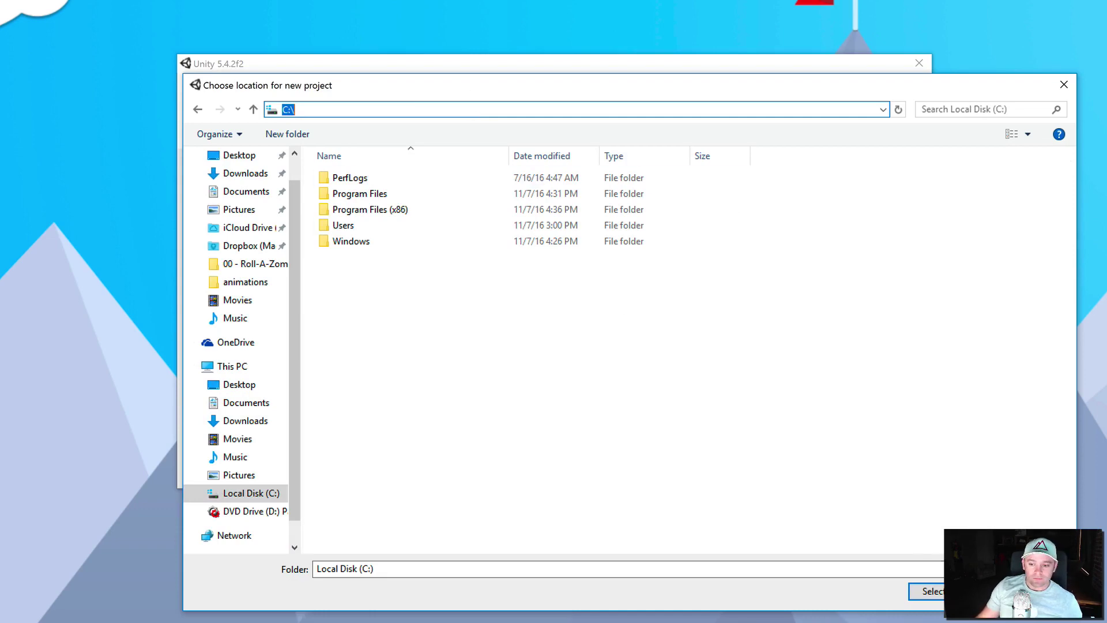
{"action": "left_click", "coordinate": [931, 590]}
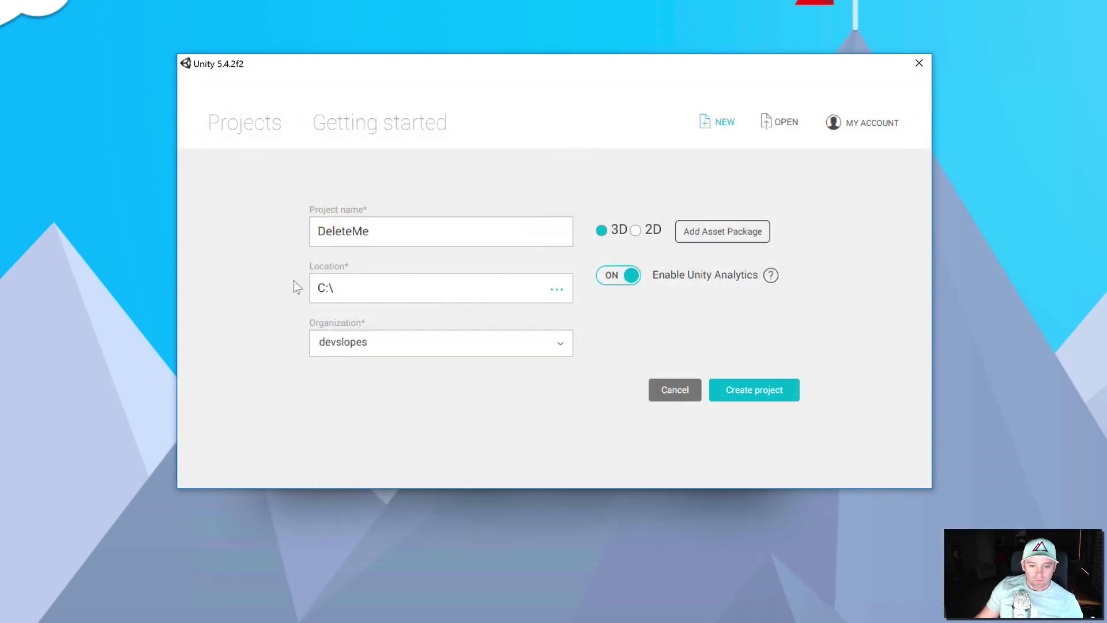
{"action": "left_click", "coordinate": [409, 297]}
{"action": "left_click", "coordinate": [752, 391]}
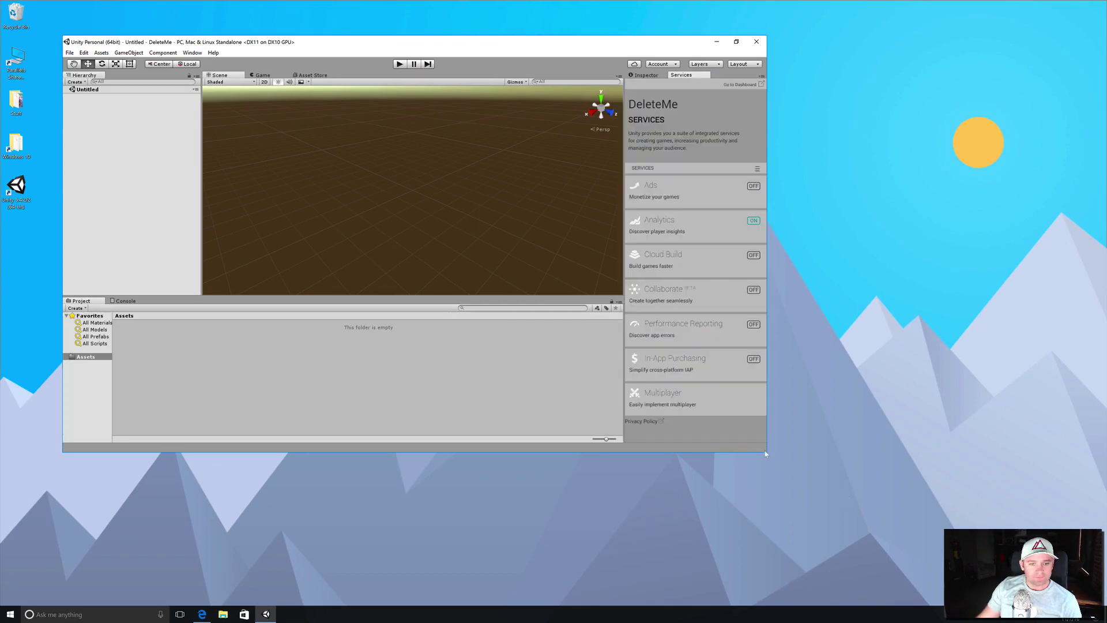
Create a C# script named Test in the project's Assets folder
{"action": "left_click_drag", "start_coordinate": [535, 48], "coordinate": [526, 37]}
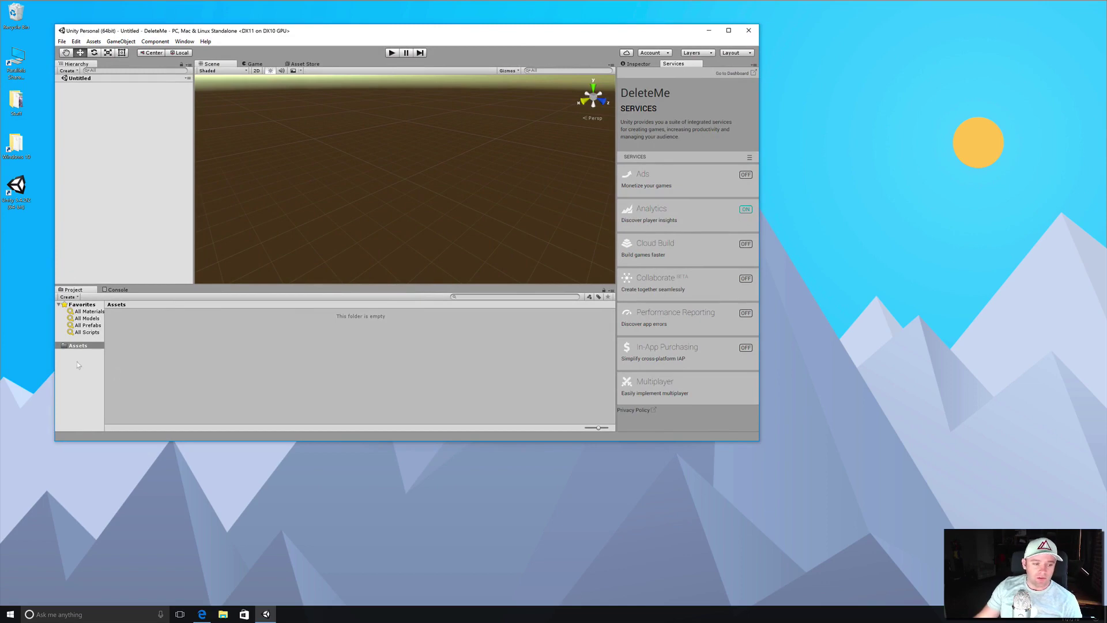
{"action": "right_click", "coordinate": [78, 346]}
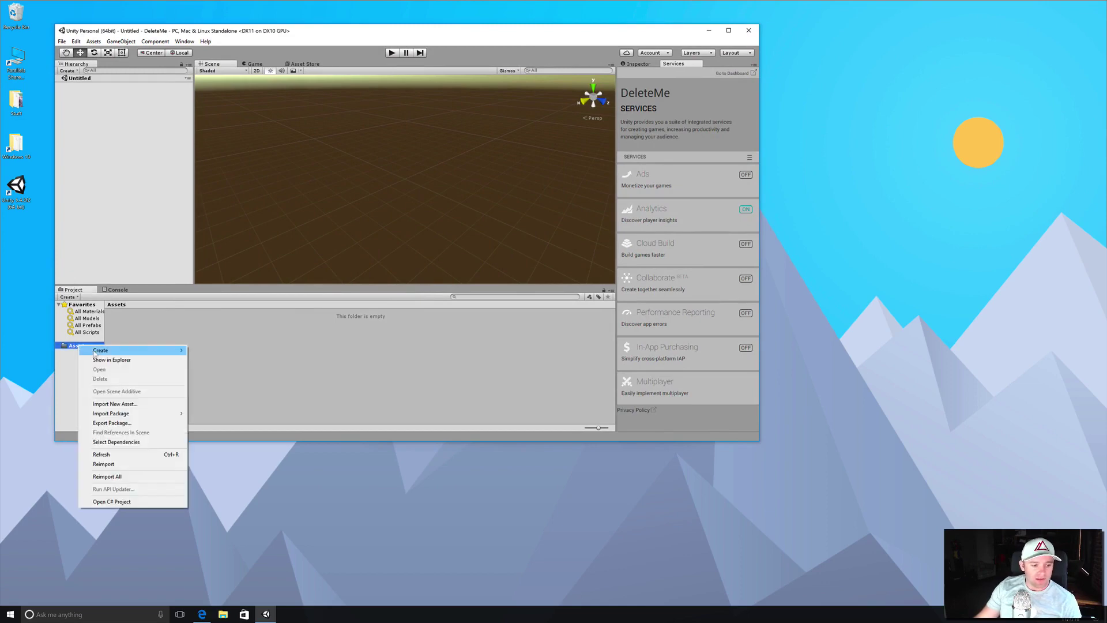
{"action": "mouse_move", "coordinate": [95, 351]}
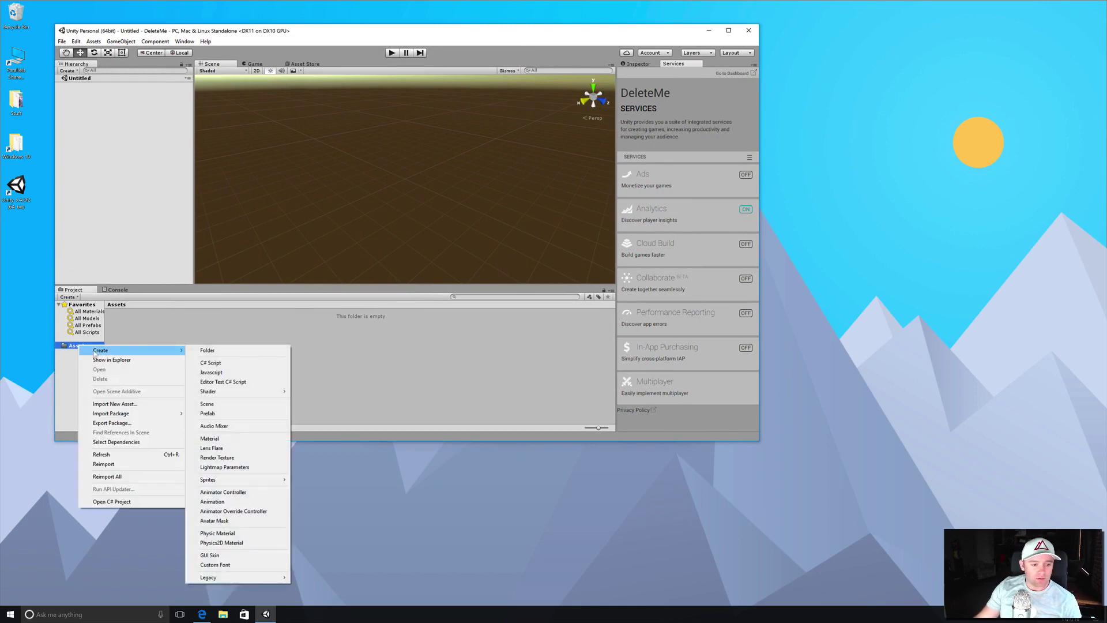
{"action": "left_click", "coordinate": [211, 363]}
{"action": "type", "text": "Test"}
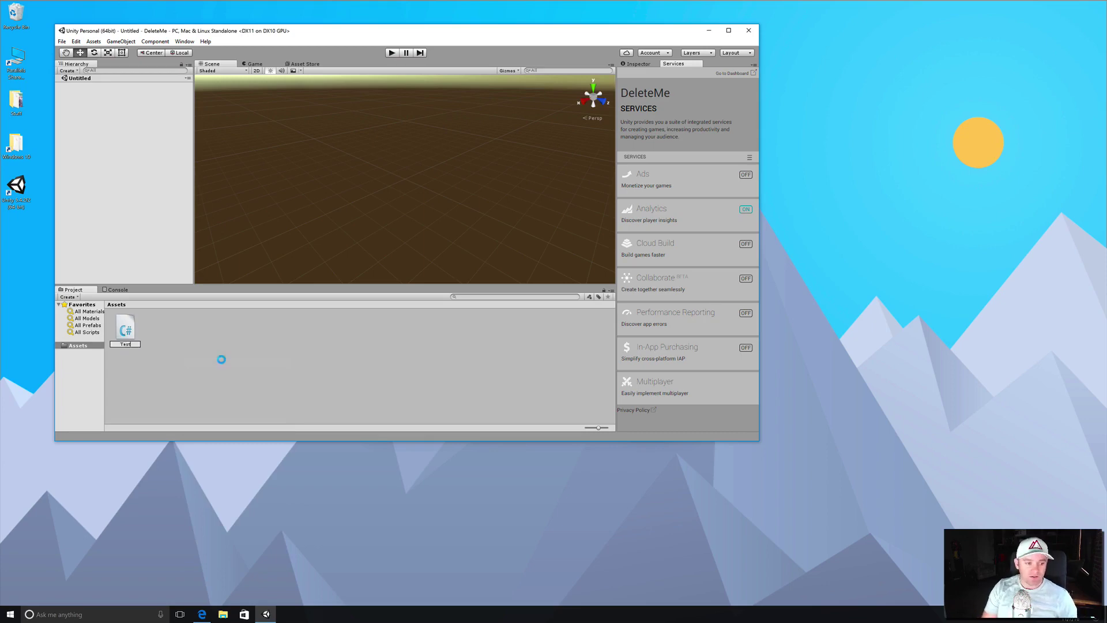
{"action": "key", "text": "Return"}
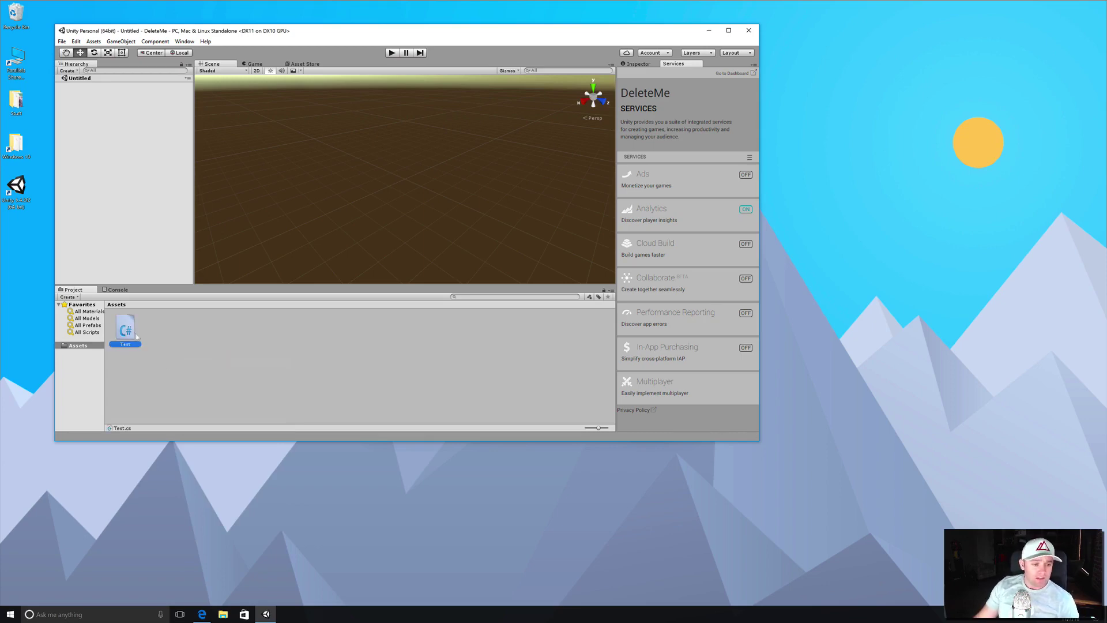
Open the Test script in Visual Studio, skipping the sign-in and starting with General development settings and the Dark color theme
{"action": "double_click", "coordinate": [128, 331]}
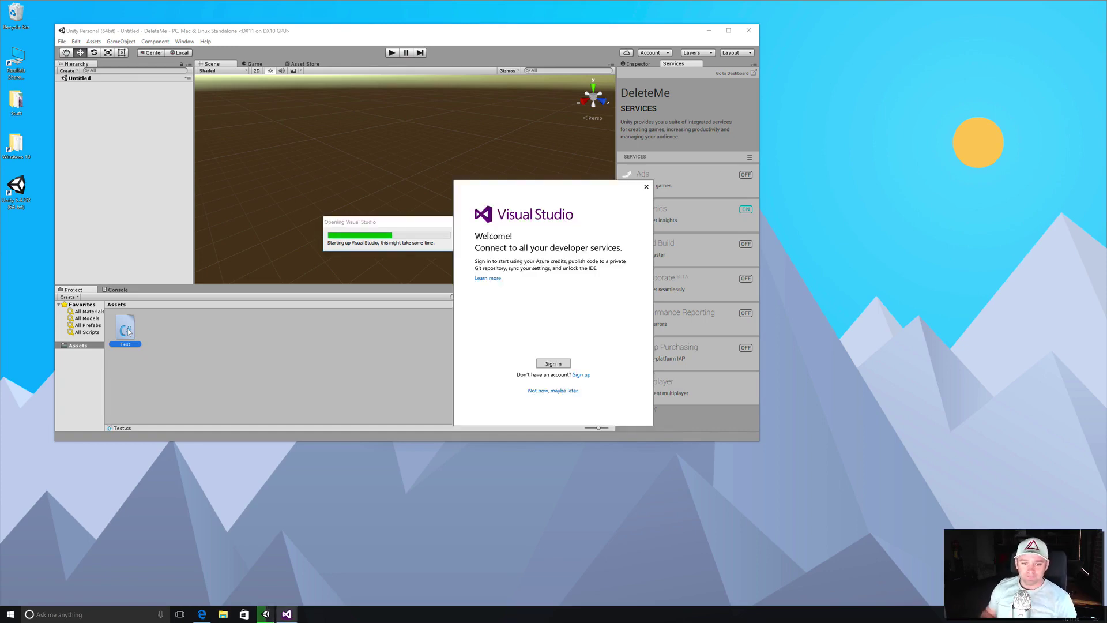
{"action": "left_click", "coordinate": [551, 391]}
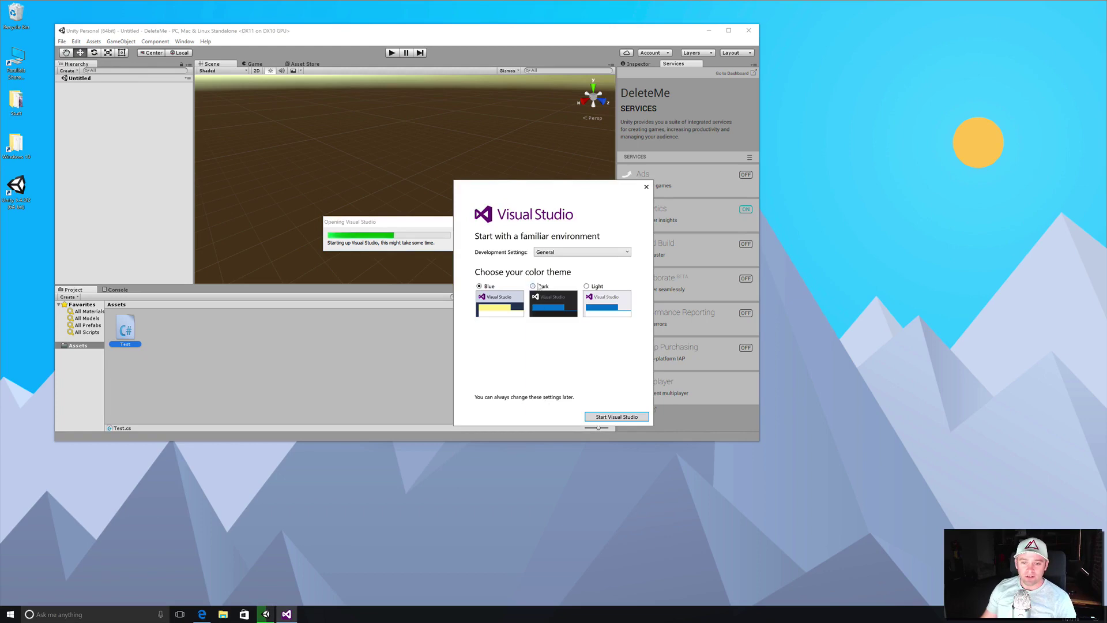
{"action": "left_click", "coordinate": [614, 417]}
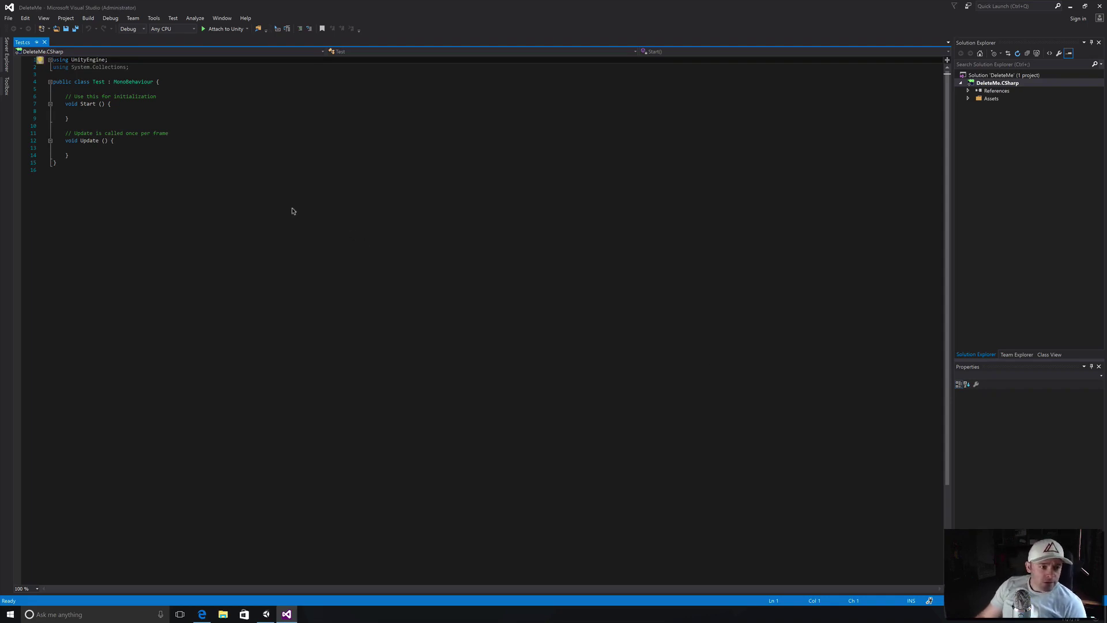
Magnify the screen to examine the Test script's code in the editor
{"action": "left_click", "coordinate": [257, 195]}
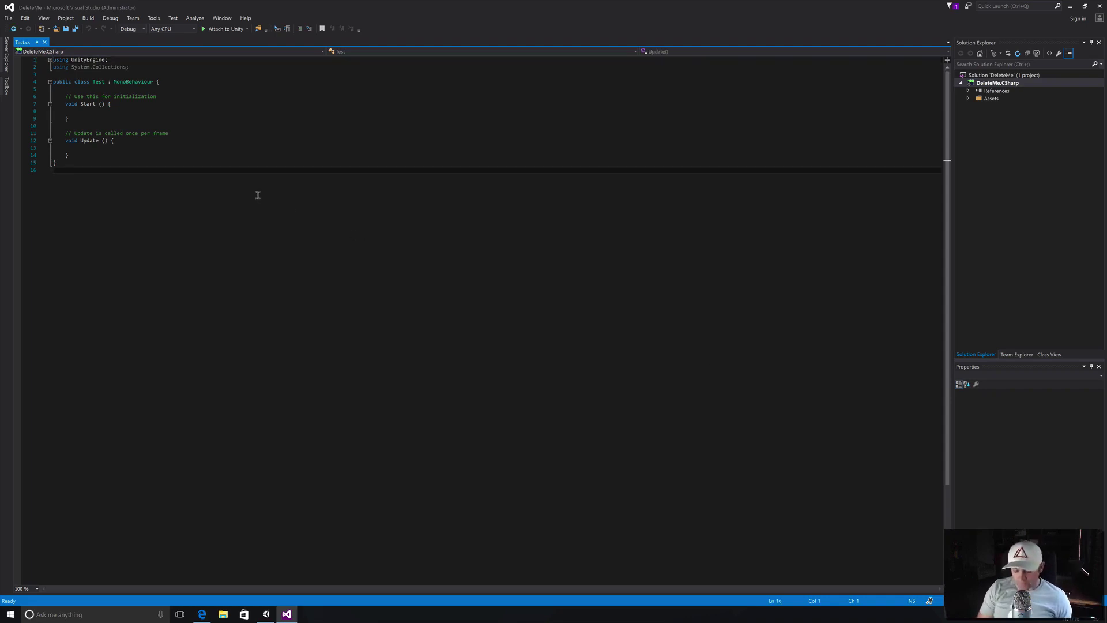
{"action": "key", "text": "super+plus"}
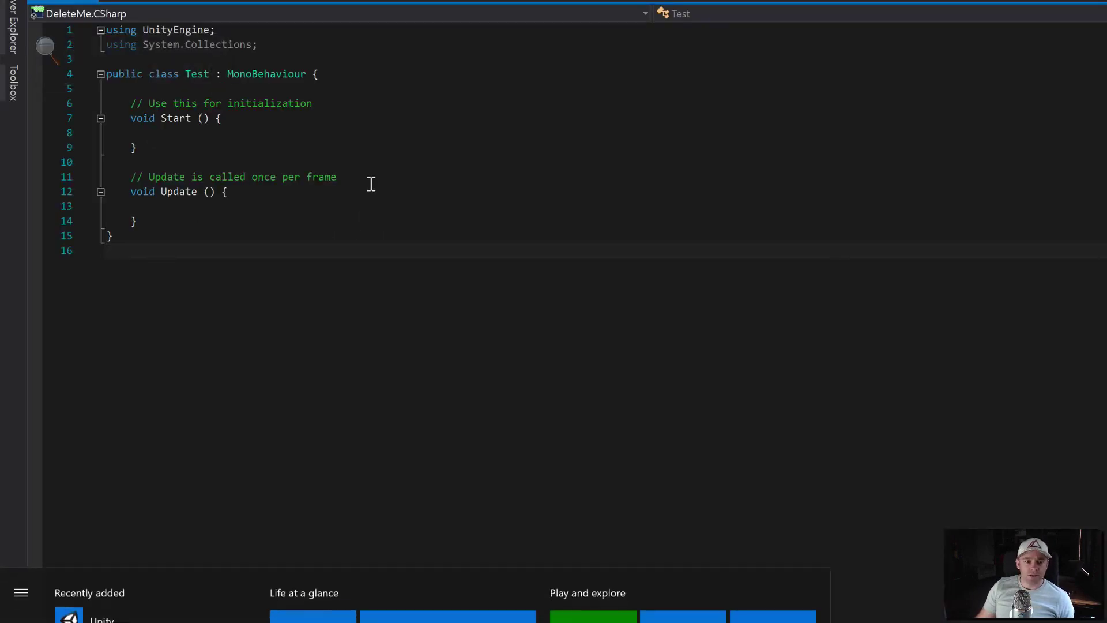
{"action": "scroll", "coordinate": [370, 183], "scroll_direction": "down", "scroll_amount": 5}
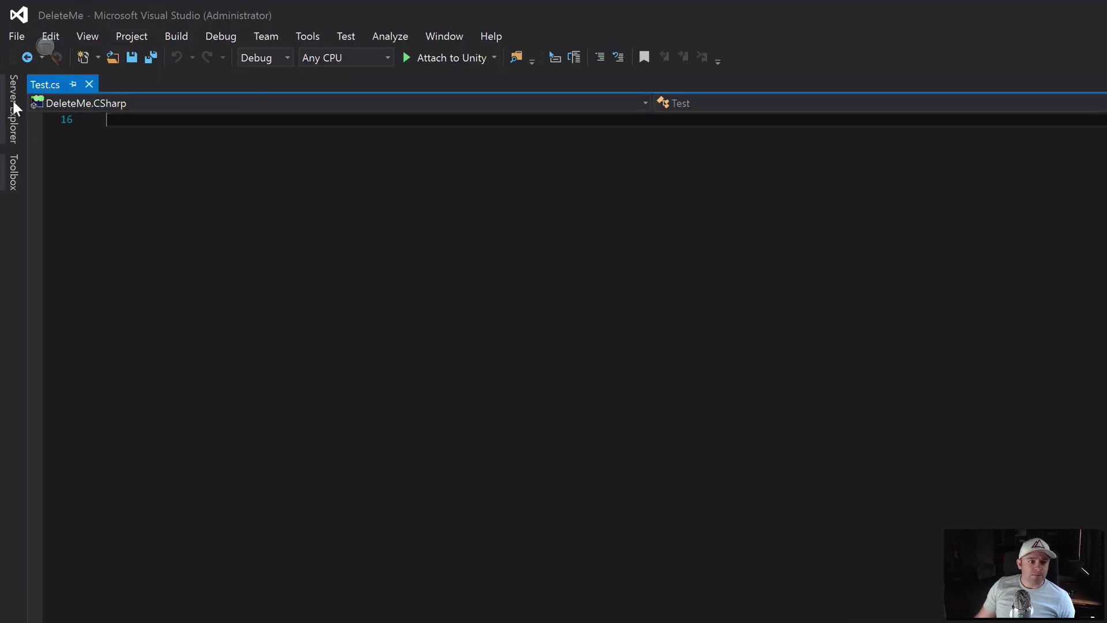
{"action": "scroll", "coordinate": [208, 217], "scroll_direction": "up", "scroll_amount": 5}
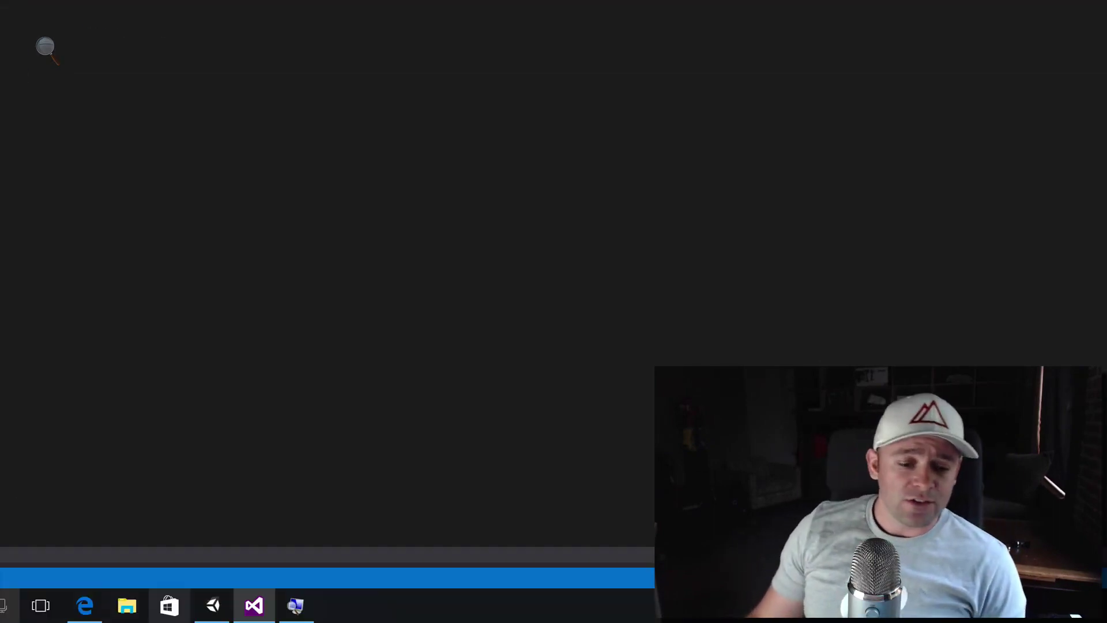
Switch to Unity, reposition and enlarge its editor window, and bring Visual Studio back to the front
{"action": "left_click", "coordinate": [213, 605]}
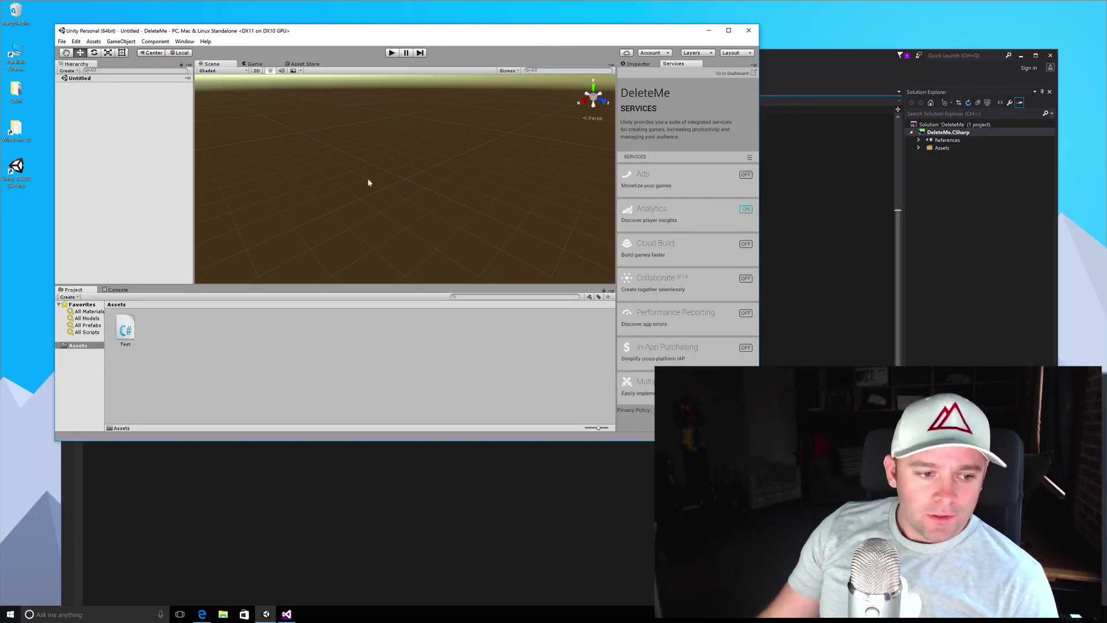
{"action": "mouse_move", "coordinate": [323, 32]}
{"action": "left_mouse_down"}
{"action": "mouse_move", "coordinate": [335, 34]}
{"action": "mouse_move", "coordinate": [311, 22]}
{"action": "left_mouse_up"}
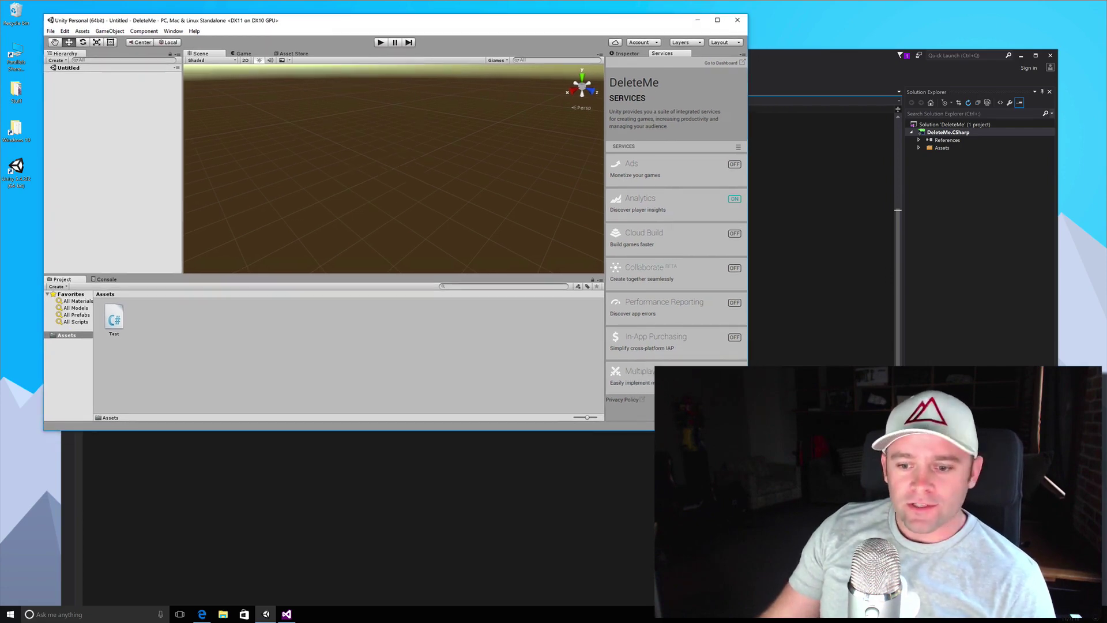
{"action": "left_click_drag", "start_coordinate": [747, 429], "coordinate": [918, 557]}
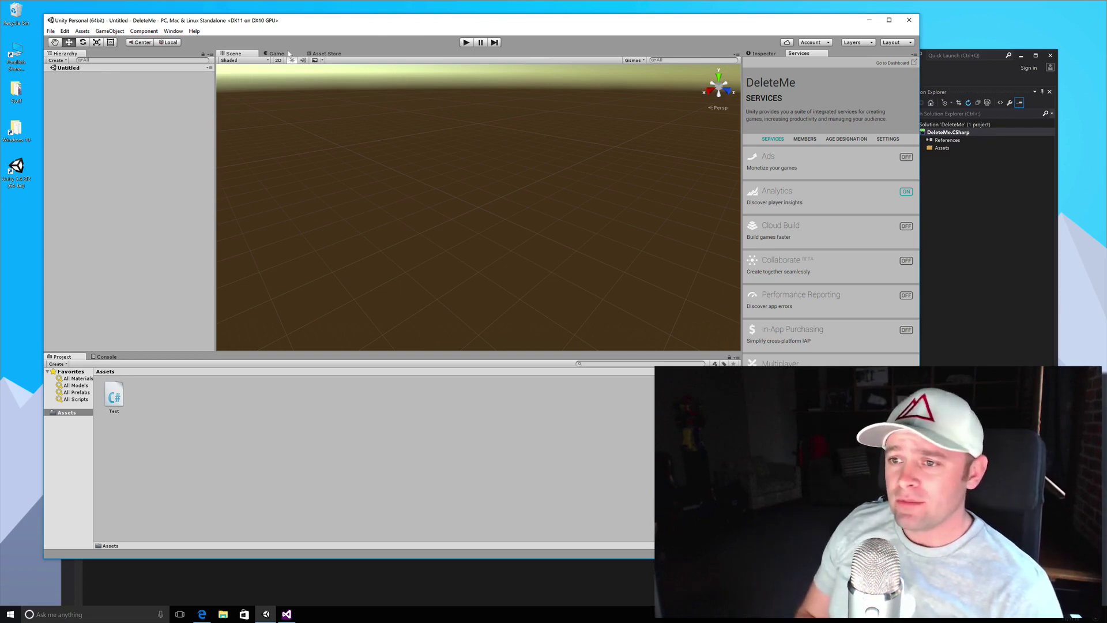
{"action": "left_click", "coordinate": [958, 65]}
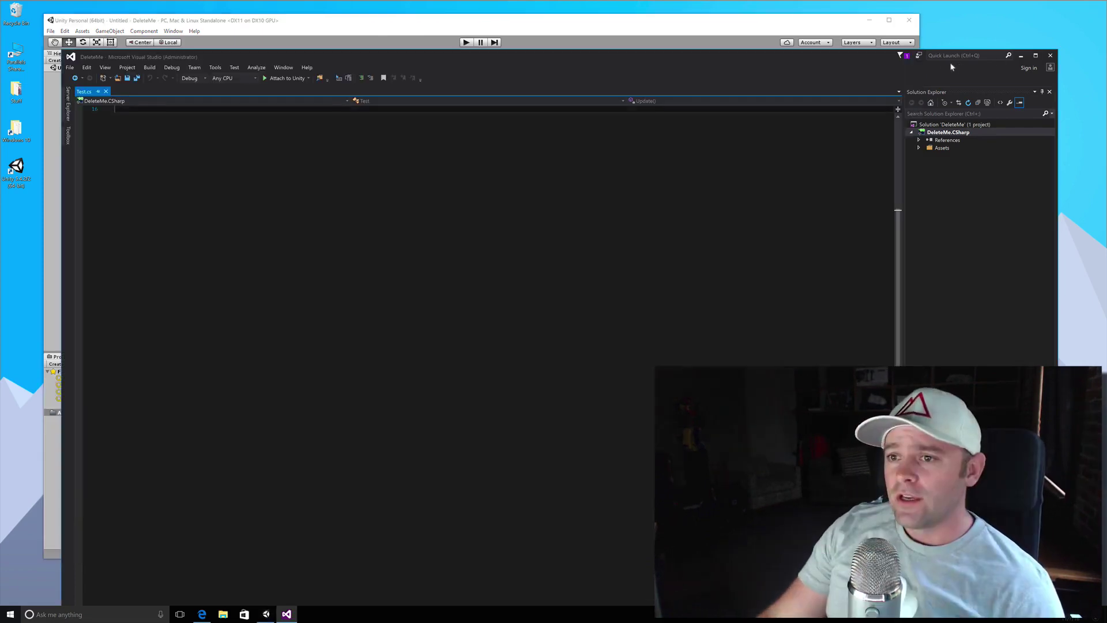